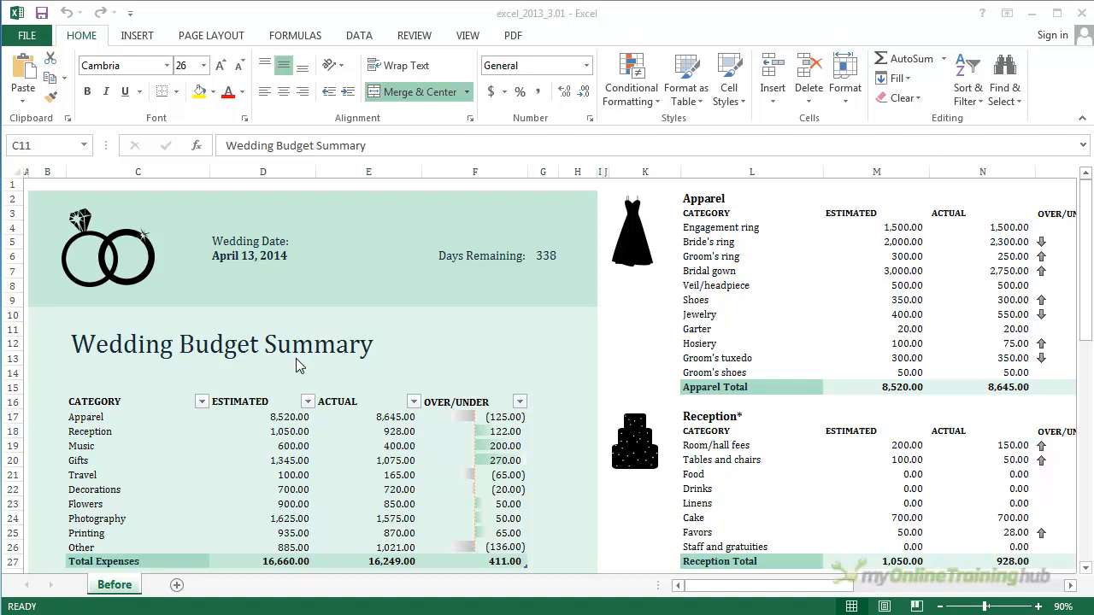
# Look through the wedding budget summary and the detailed category expense tables beside it
pyautogui.click(296, 364)
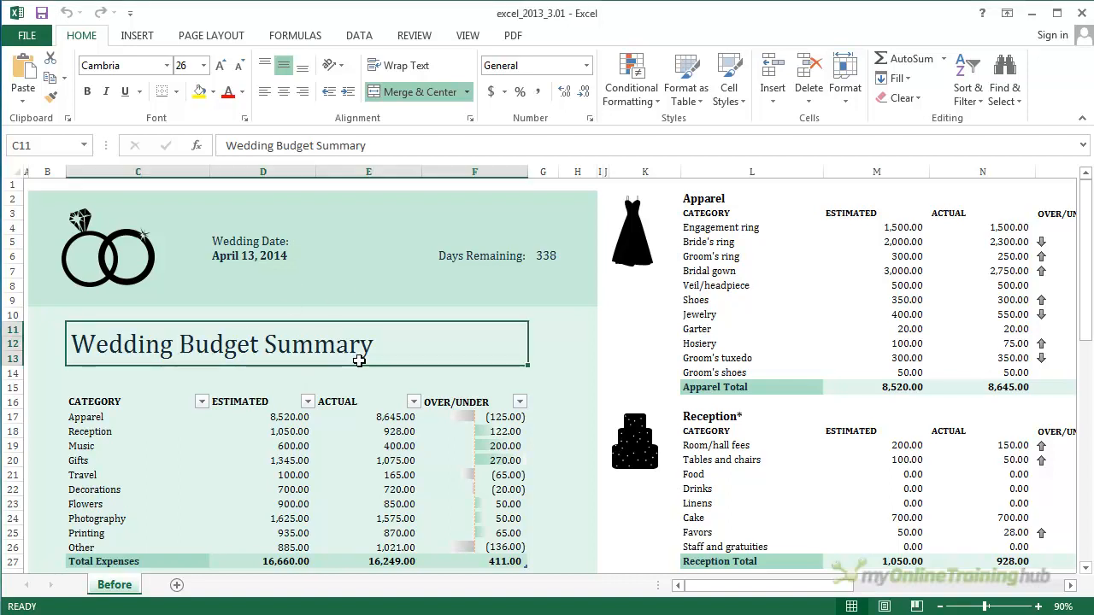
pyautogui.scroll(-2, 297, 398)
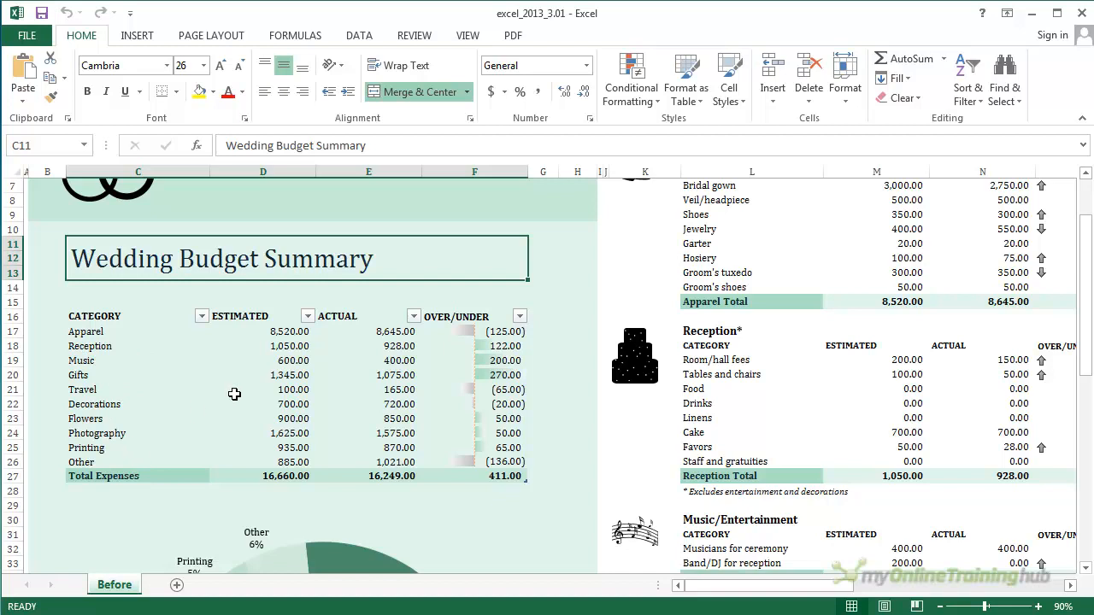
pyautogui.scroll(2, 561, 433)
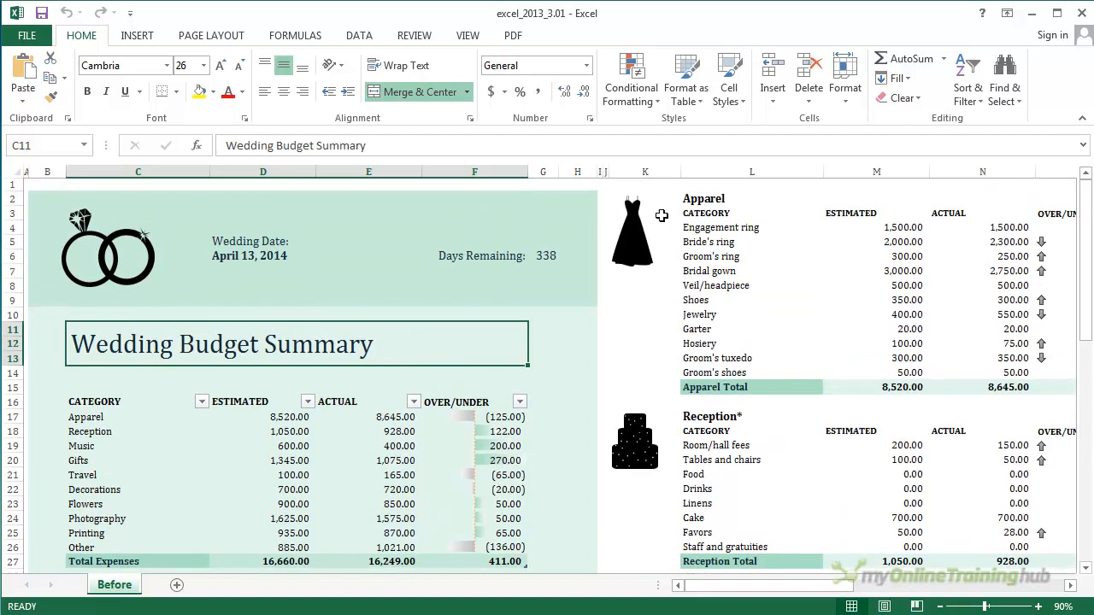
pyautogui.click(703, 199)
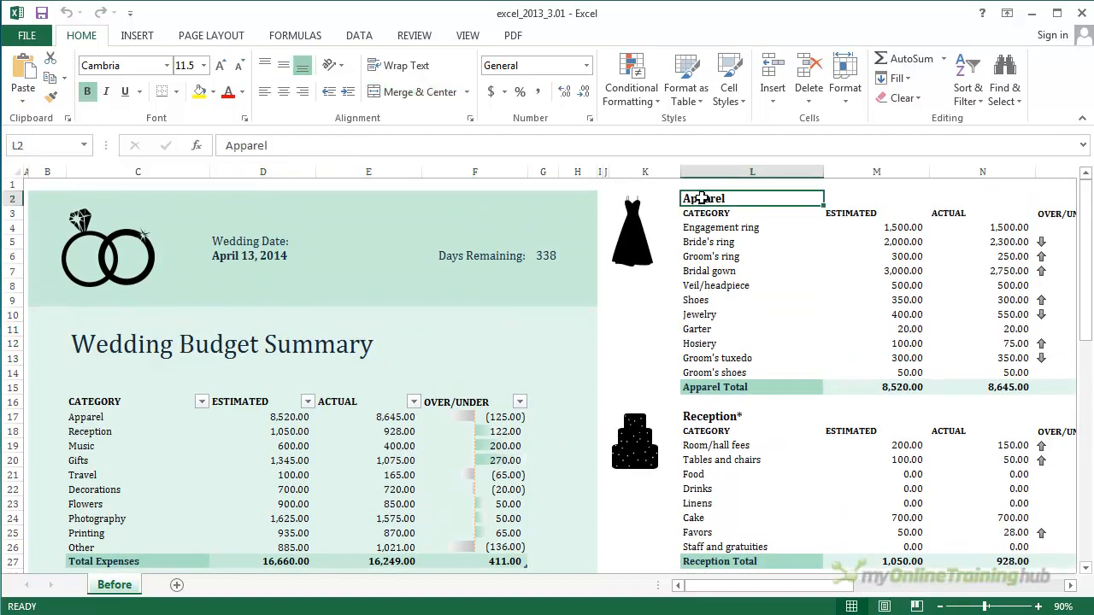
pyautogui.scroll(-3, 783, 311)
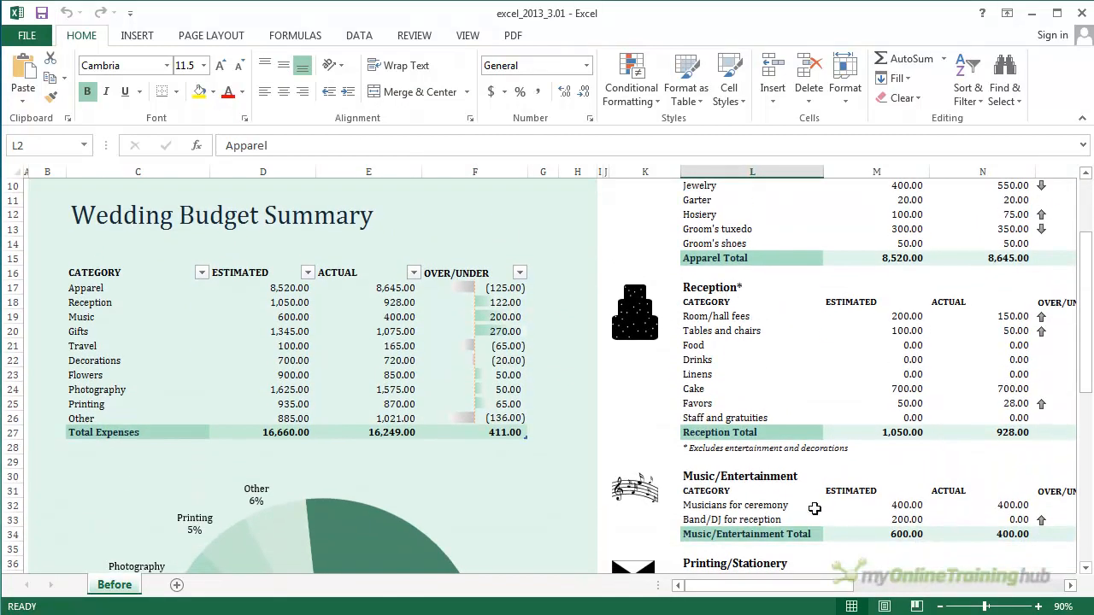
pyautogui.click(1069, 585)
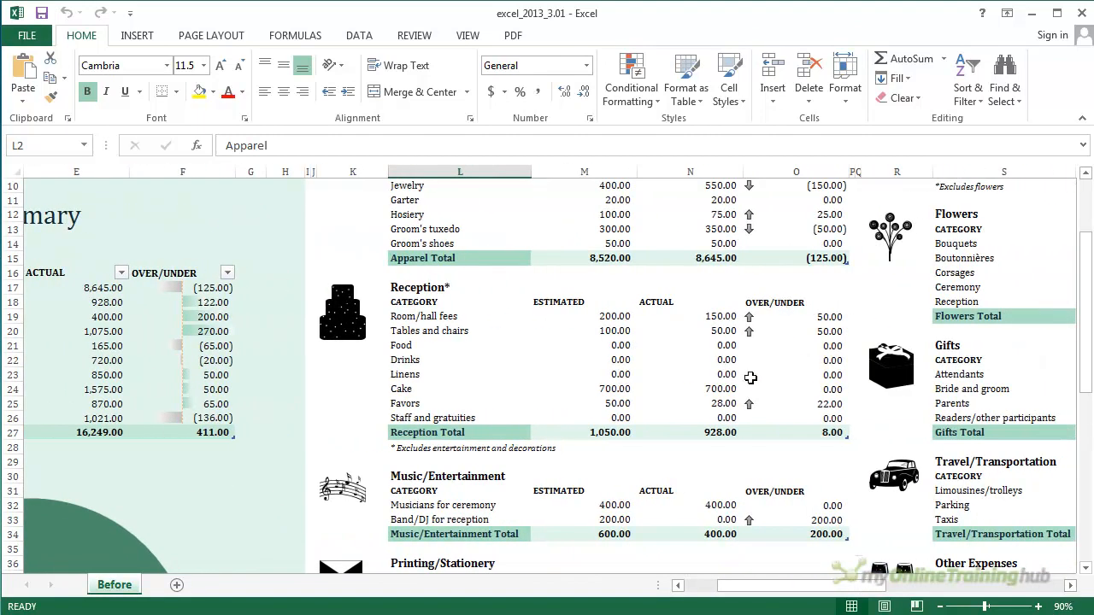
pyautogui.click(1070, 586)
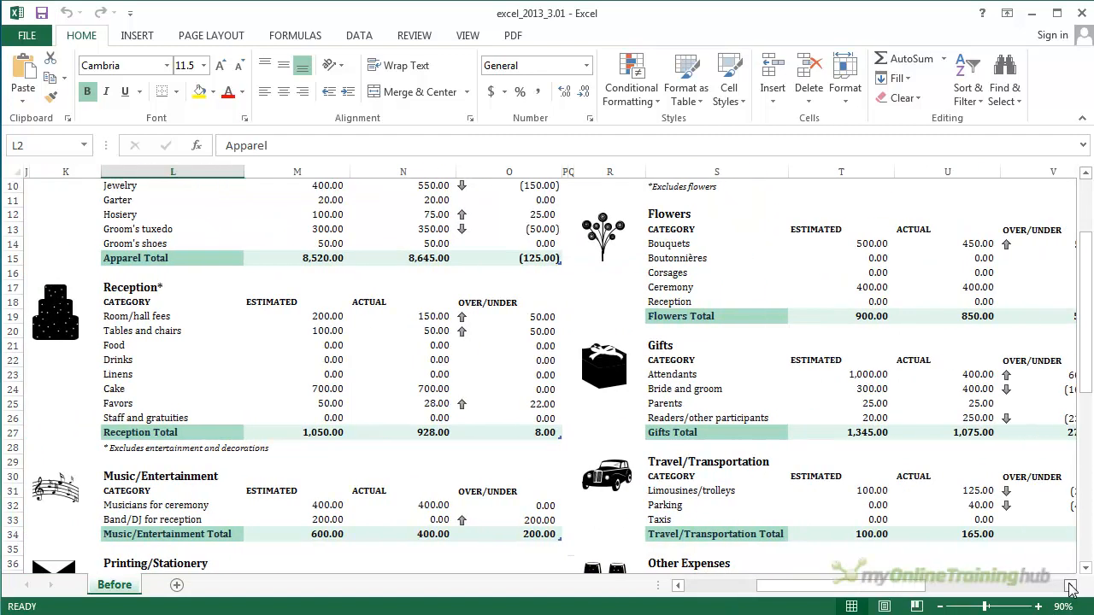
pyautogui.moveTo(893, 586); pyautogui.dragTo(862, 593)
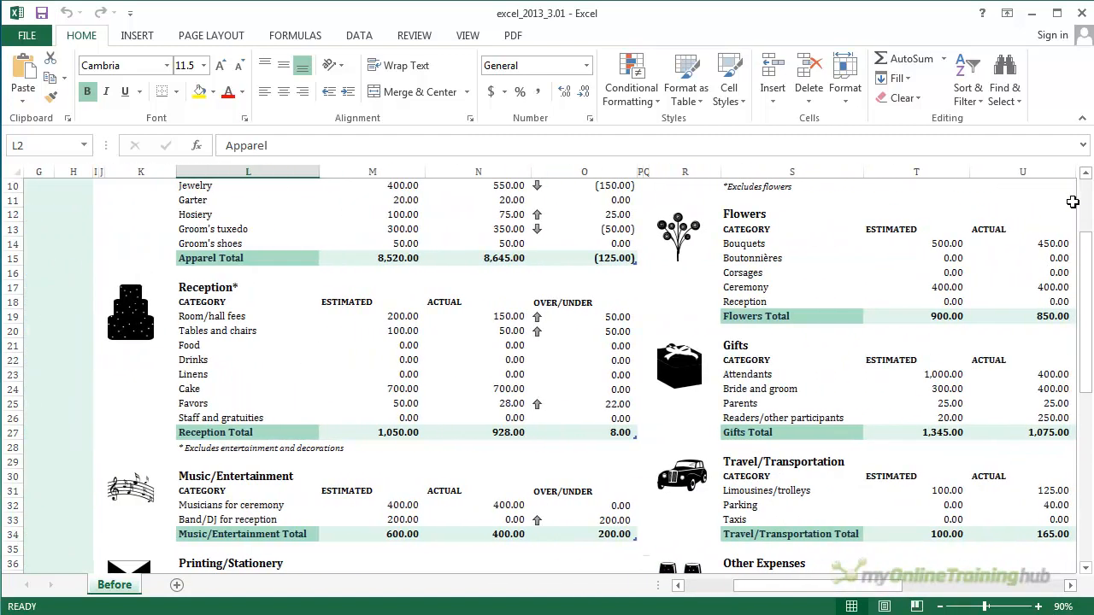
pyautogui.click(1086, 174)
pyautogui.click(1086, 173)
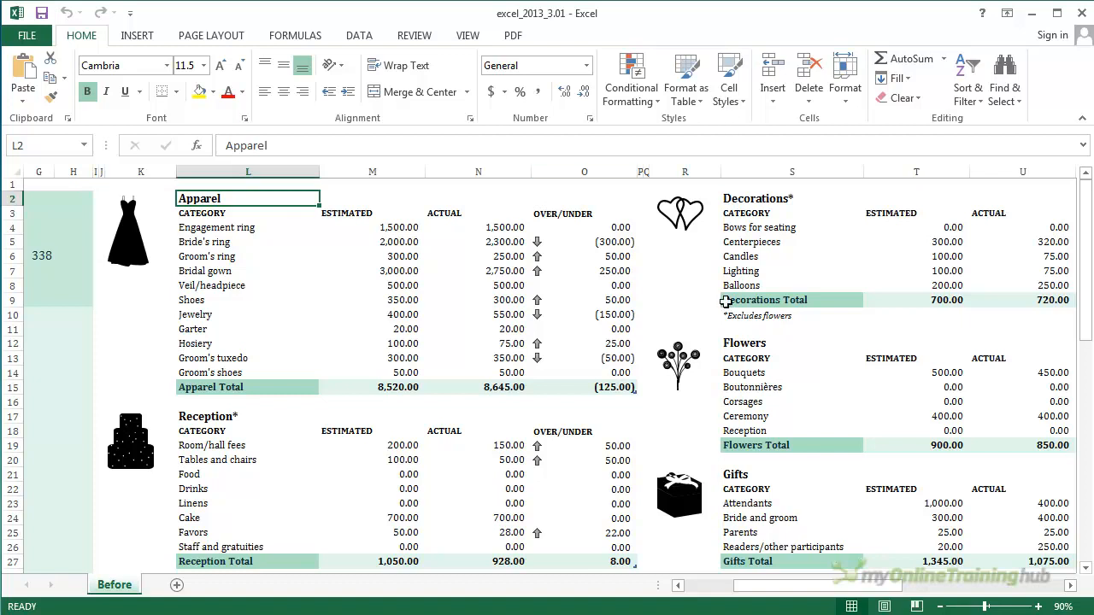
# Format the Engagement ring's estimated amount in M4 as Currency and switch it to Accounting
pyautogui.click(1038, 607)
pyautogui.click(1038, 606)
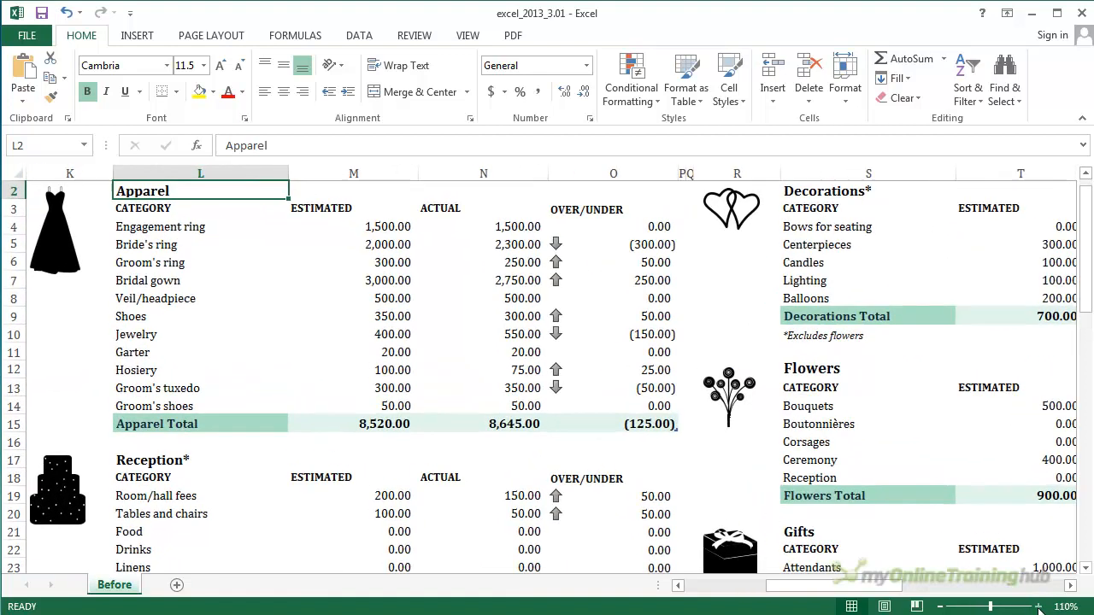
pyautogui.click(1038, 607)
pyautogui.click(1039, 606)
pyautogui.click(1038, 607)
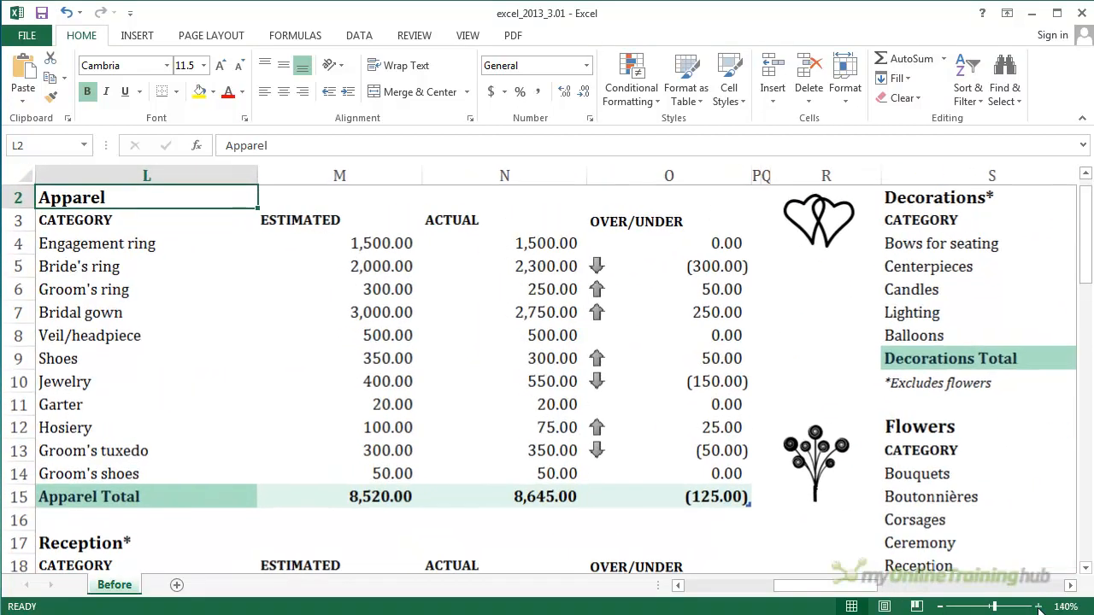
pyautogui.moveTo(853, 588); pyautogui.dragTo(821, 588)
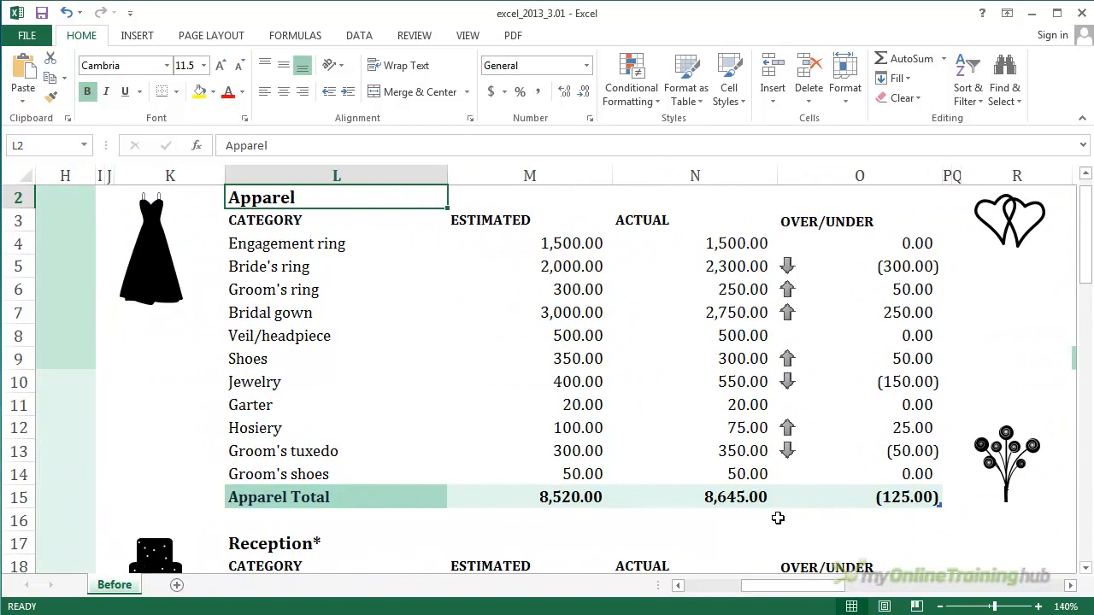
pyautogui.click(555, 245)
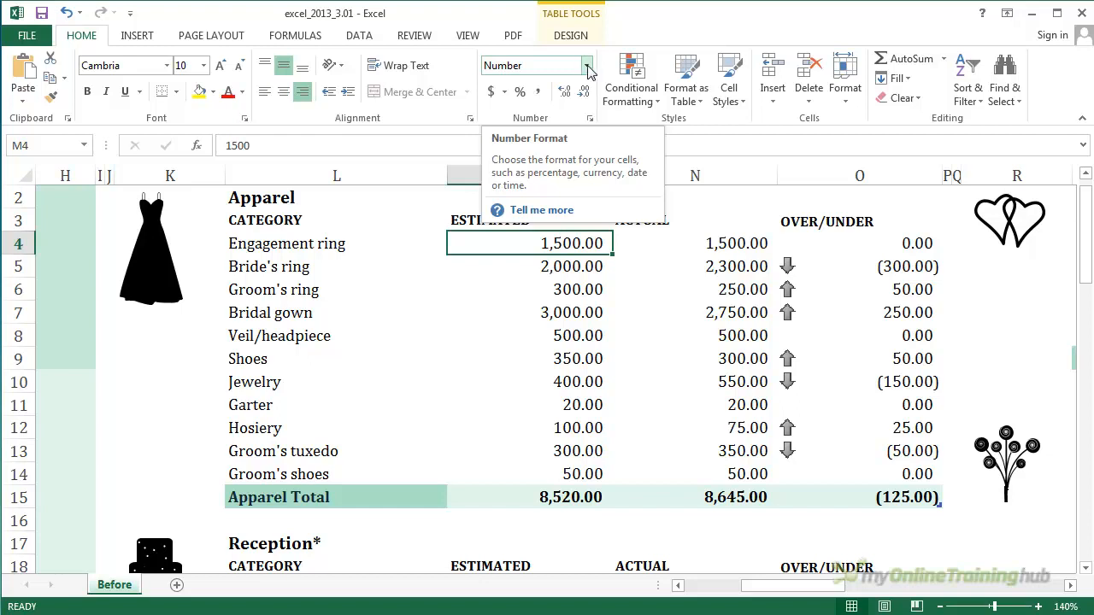
pyautogui.click(588, 67)
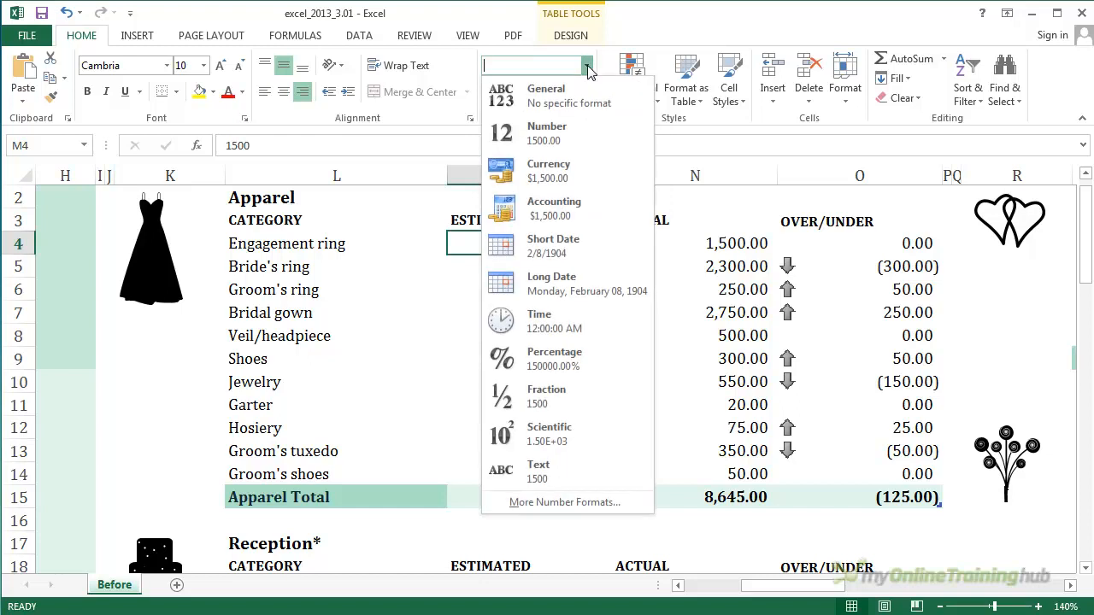
pyautogui.click(577, 181)
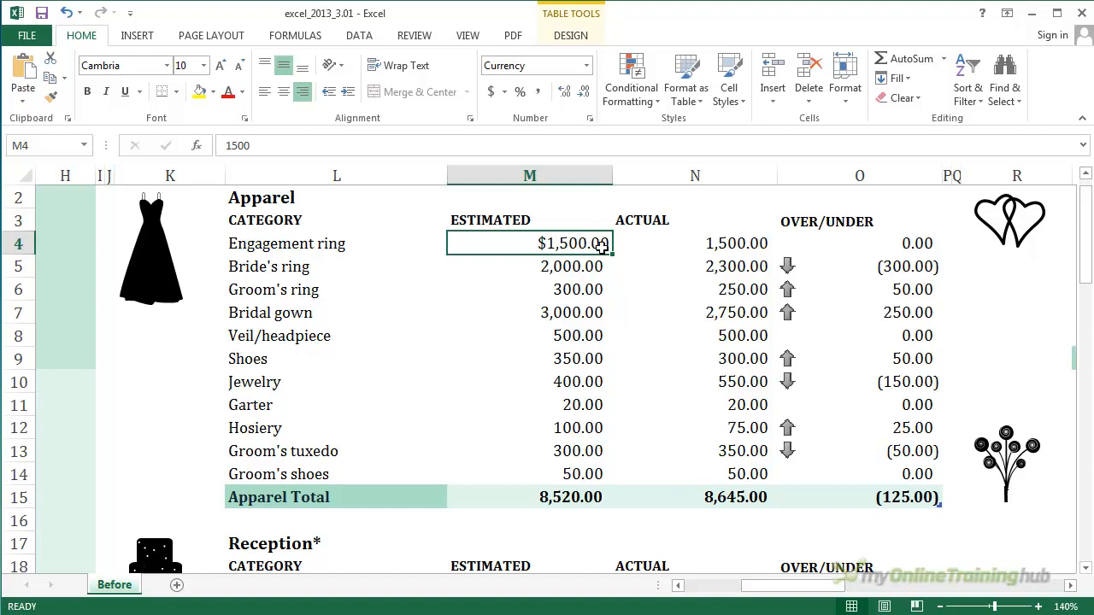
pyautogui.click(587, 66)
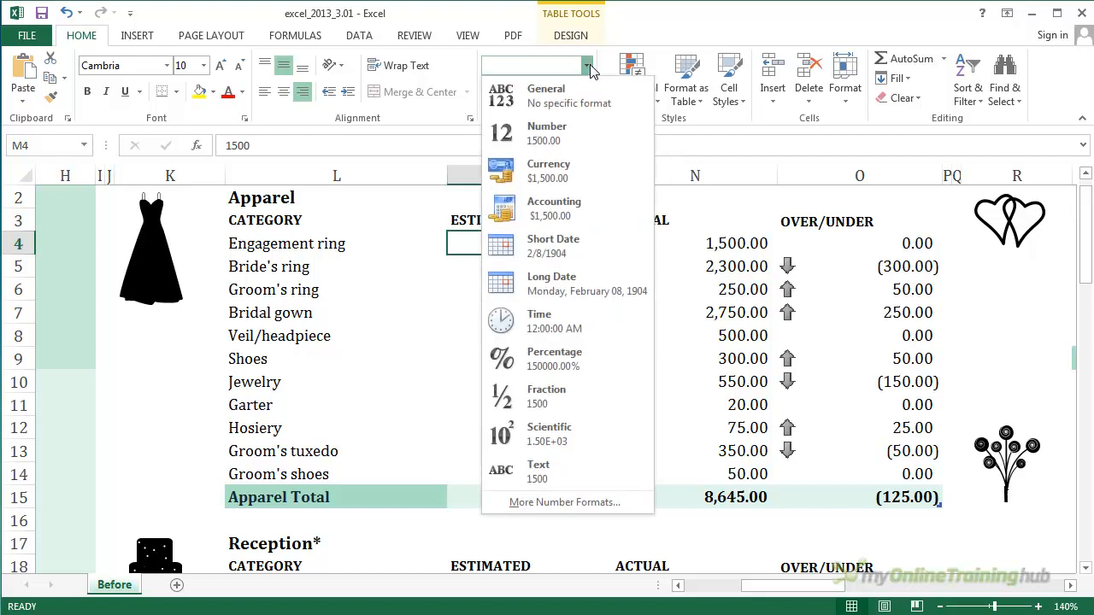
pyautogui.click(580, 222)
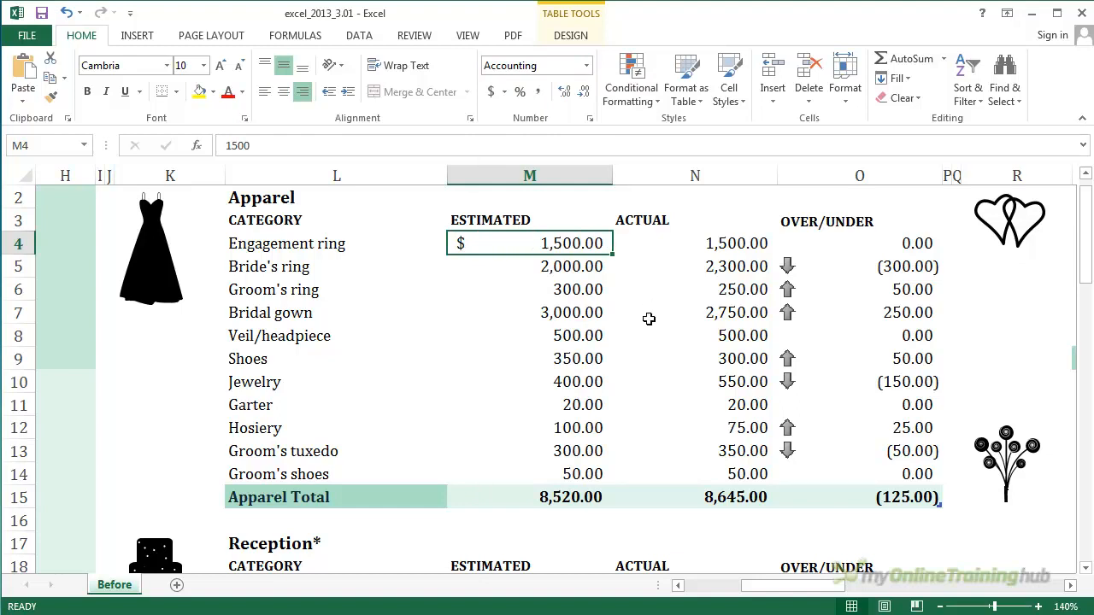
# Format the estimated amount in M4 as Currency and reduce it to no decimal places
pyautogui.click(328, 245)
pyautogui.click(567, 243)
pyautogui.click(586, 66)
pyautogui.click(556, 169)
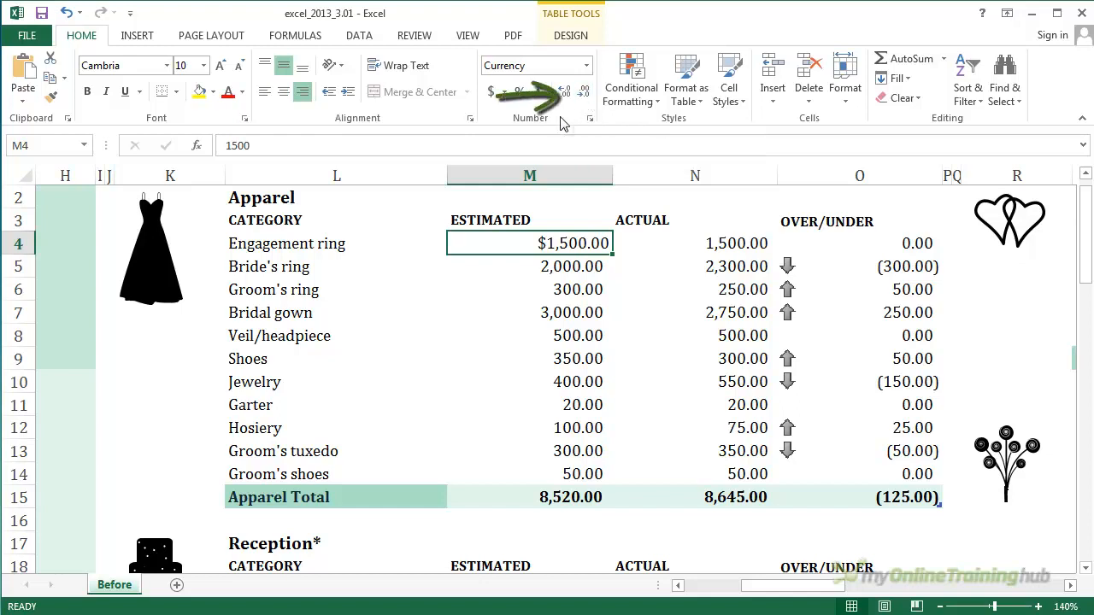
pyautogui.click(585, 94)
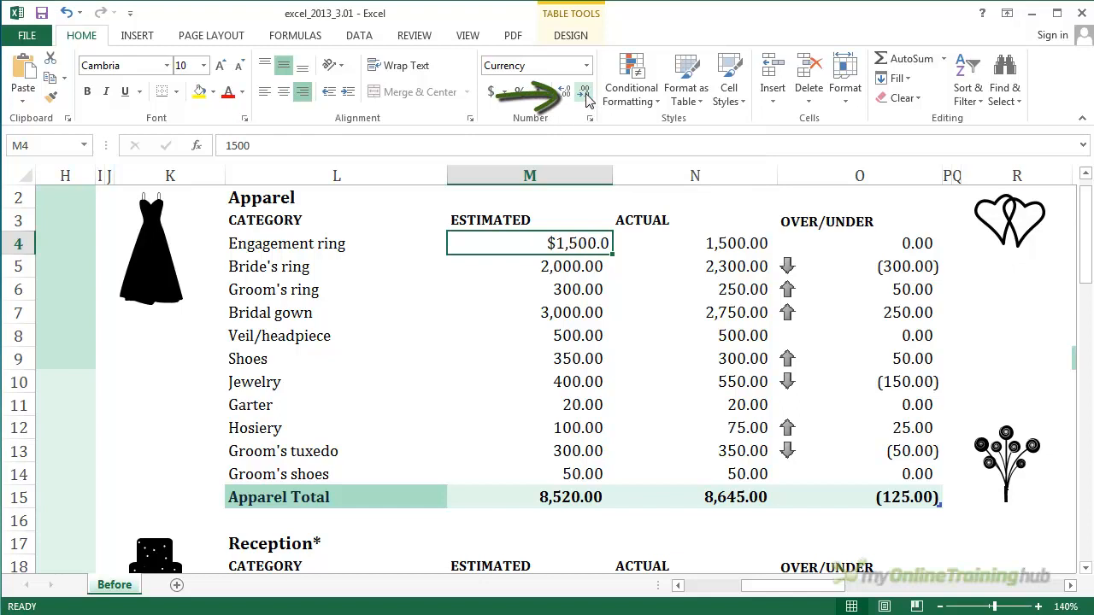
pyautogui.click(586, 94)
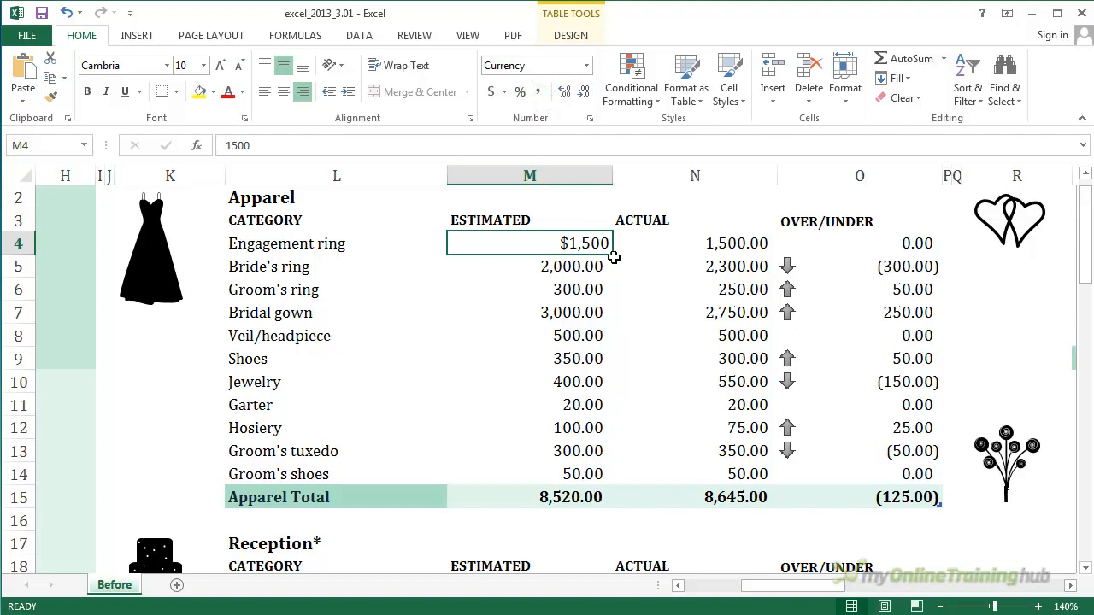
# Increase the estimated amount in M4 to seven decimal places
pyautogui.click(565, 91)
pyautogui.click(565, 91)
pyautogui.click(565, 92)
pyautogui.click(569, 90)
pyautogui.click(569, 90)
pyautogui.click(568, 90)
pyautogui.click(569, 91)
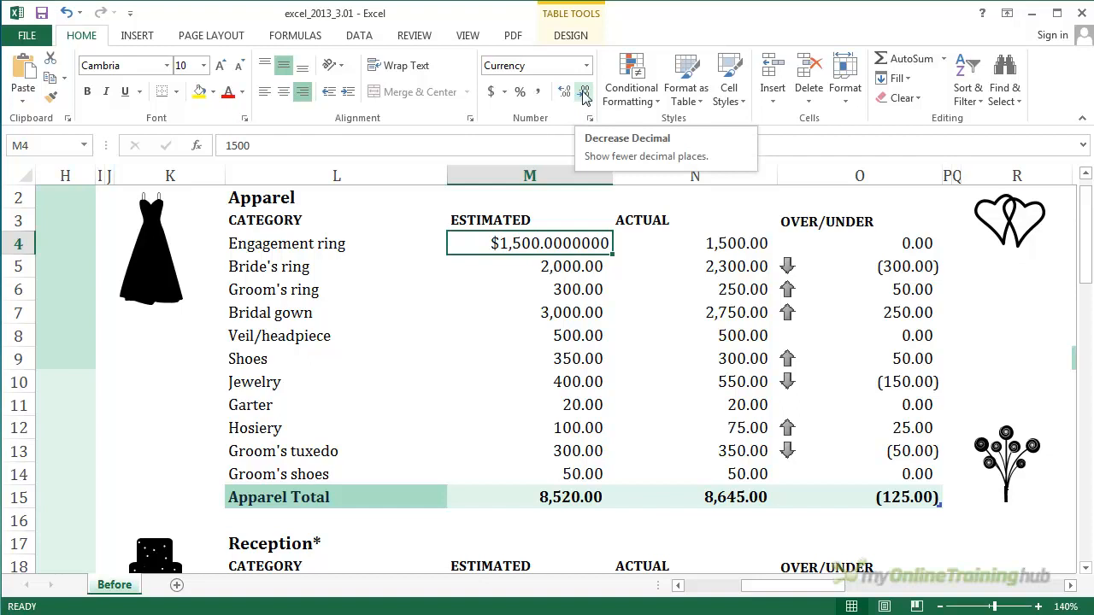
# Reduce the estimated amount in M4 to two decimal places
pyautogui.click(583, 92)
pyautogui.click(583, 92)
pyautogui.click(583, 92)
pyautogui.click(583, 92)
pyautogui.click(583, 93)
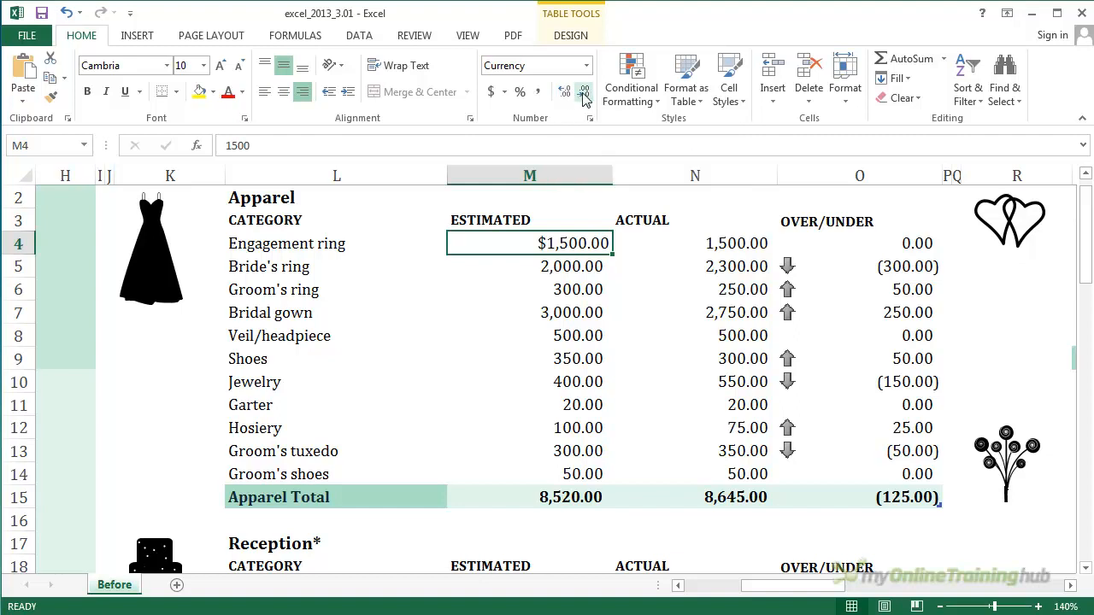
# Try the Comma and Percent styles on M4, finishing with the Accounting format in dollars
pyautogui.click(537, 94)
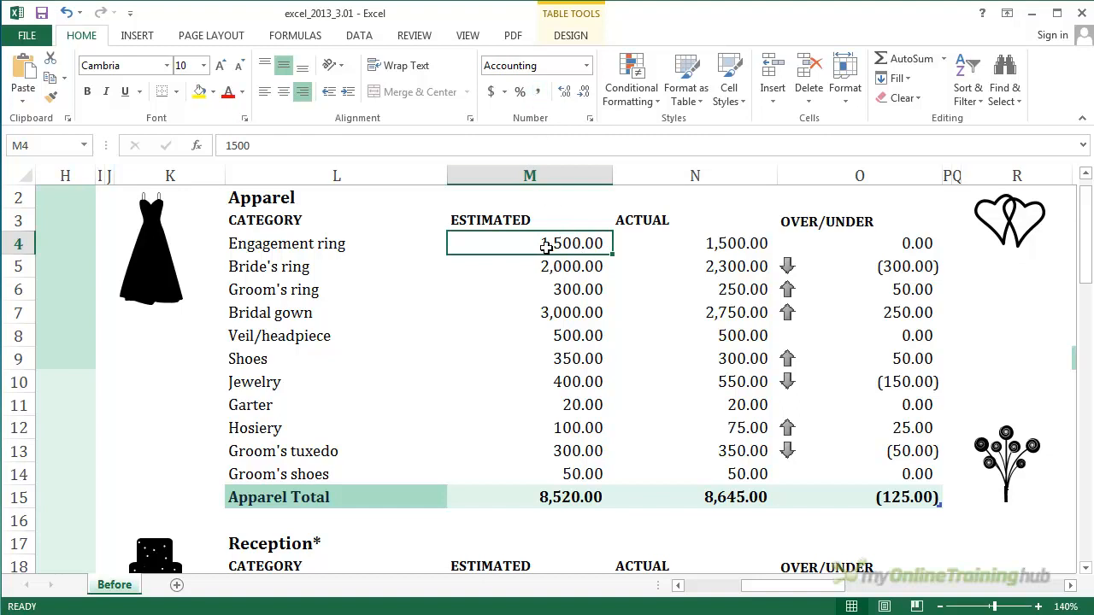
pyautogui.click(521, 94)
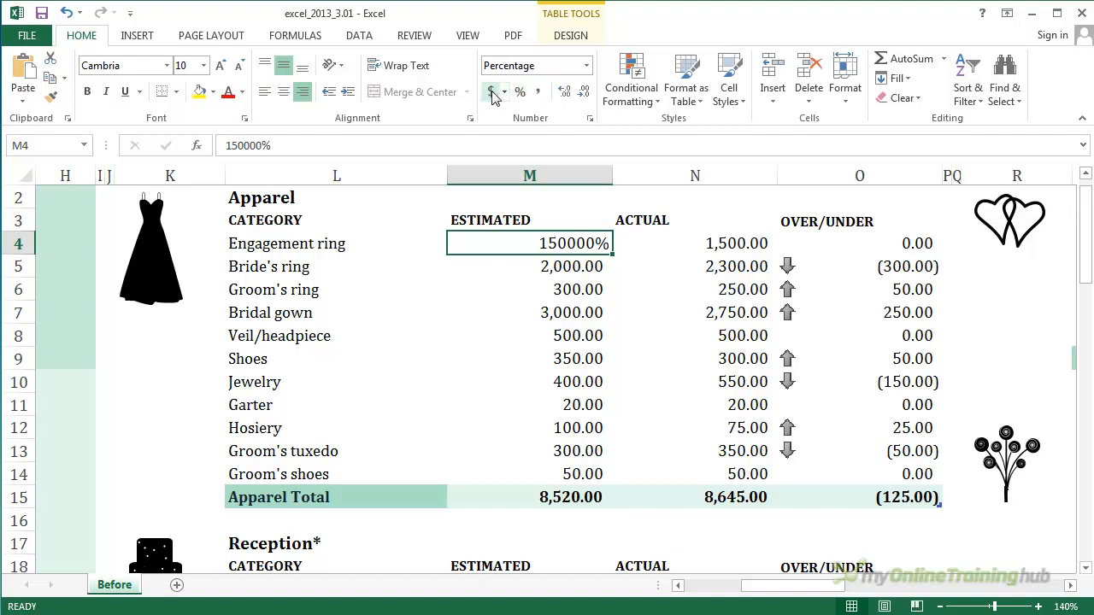
pyautogui.click(493, 94)
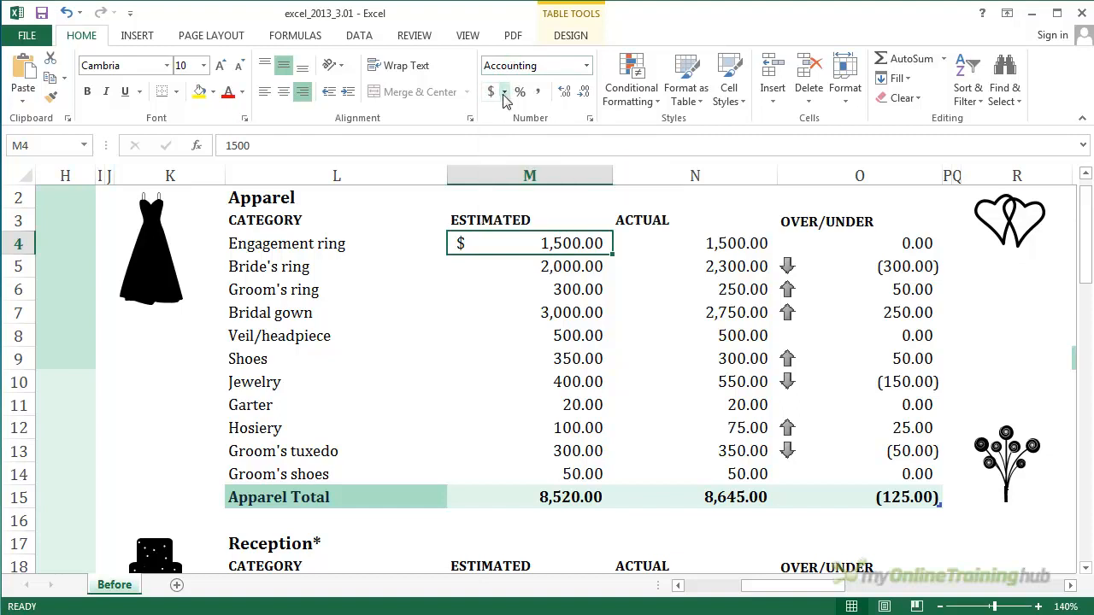
# Open the additional accounting formats for M4 and look through the available currency symbols, keeping $ as the symbol
pyautogui.click(504, 94)
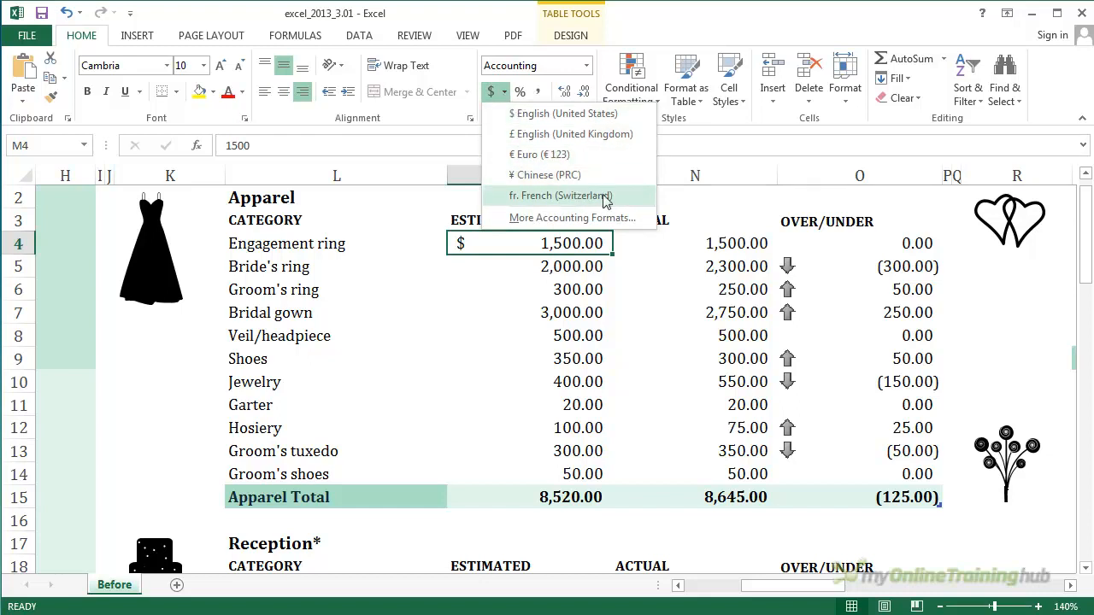
pyautogui.click(603, 220)
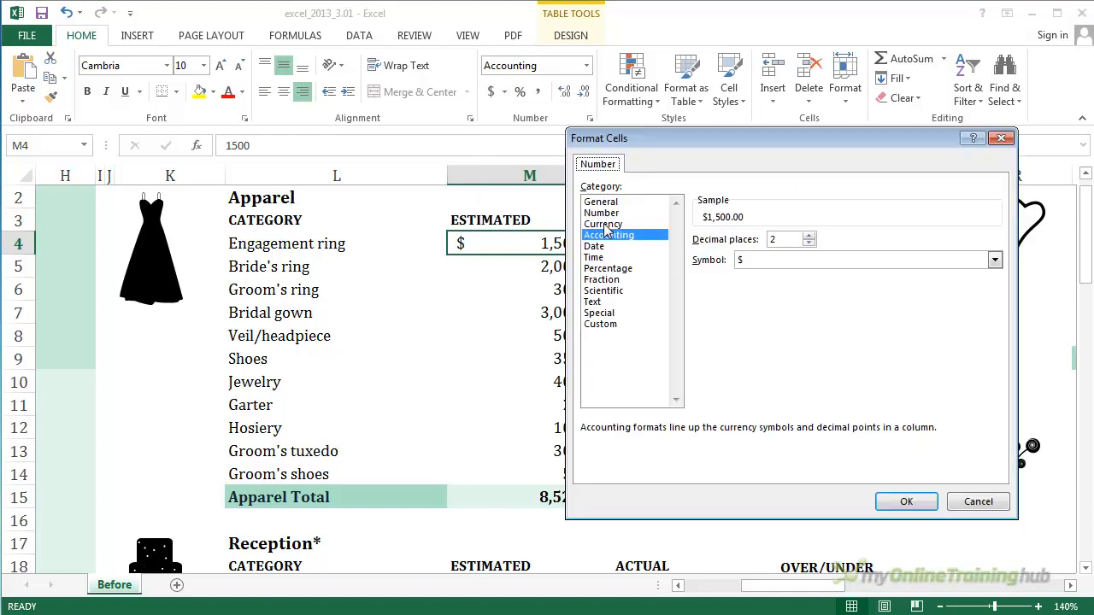
pyautogui.click(995, 260)
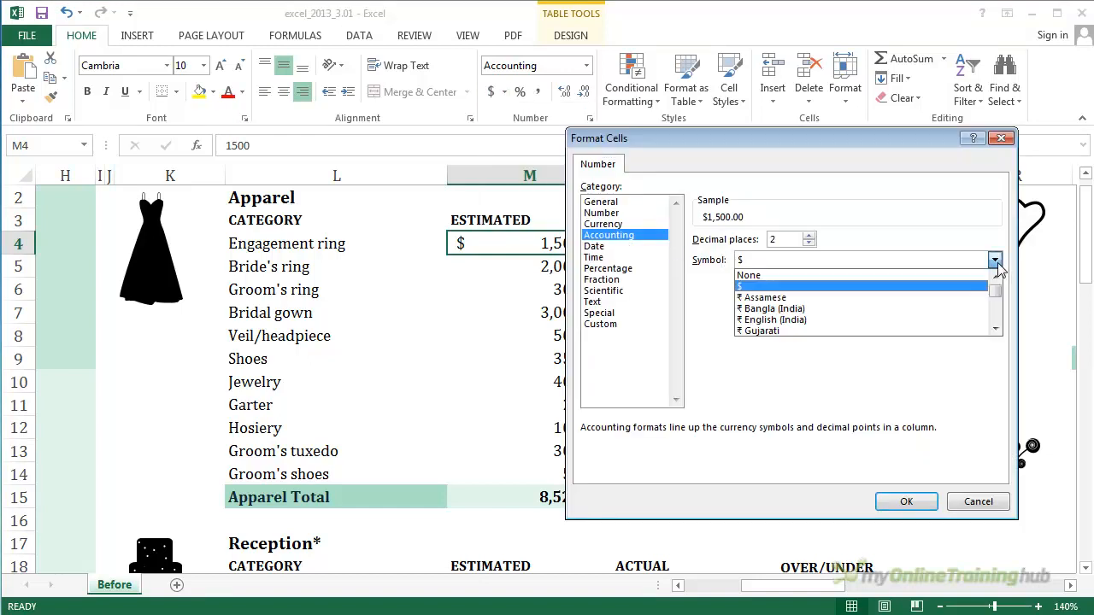
pyautogui.click(995, 328)
pyautogui.click(995, 328)
pyautogui.click(994, 328)
pyautogui.click(994, 328)
pyautogui.click(994, 328)
pyautogui.click(995, 328)
pyautogui.click(995, 328)
pyautogui.click(994, 329)
pyautogui.click(995, 328)
pyautogui.click(994, 328)
pyautogui.click(995, 328)
pyautogui.click(995, 329)
pyautogui.click(995, 328)
pyautogui.click(994, 328)
pyautogui.click(995, 328)
pyautogui.click(995, 329)
pyautogui.click(995, 328)
pyautogui.click(995, 328)
pyautogui.click(994, 328)
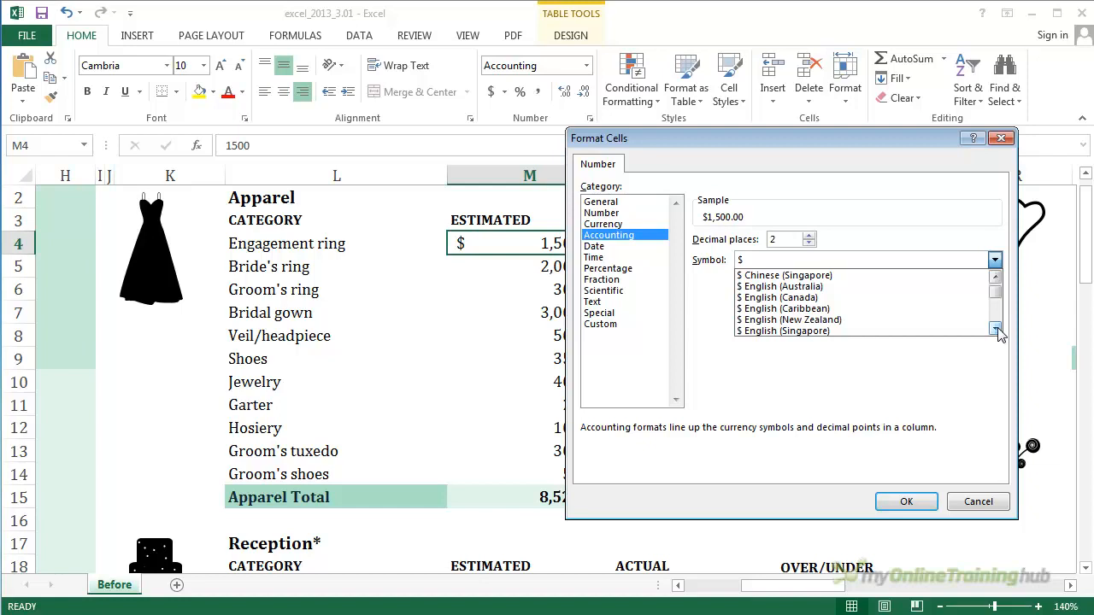
pyautogui.click(996, 329)
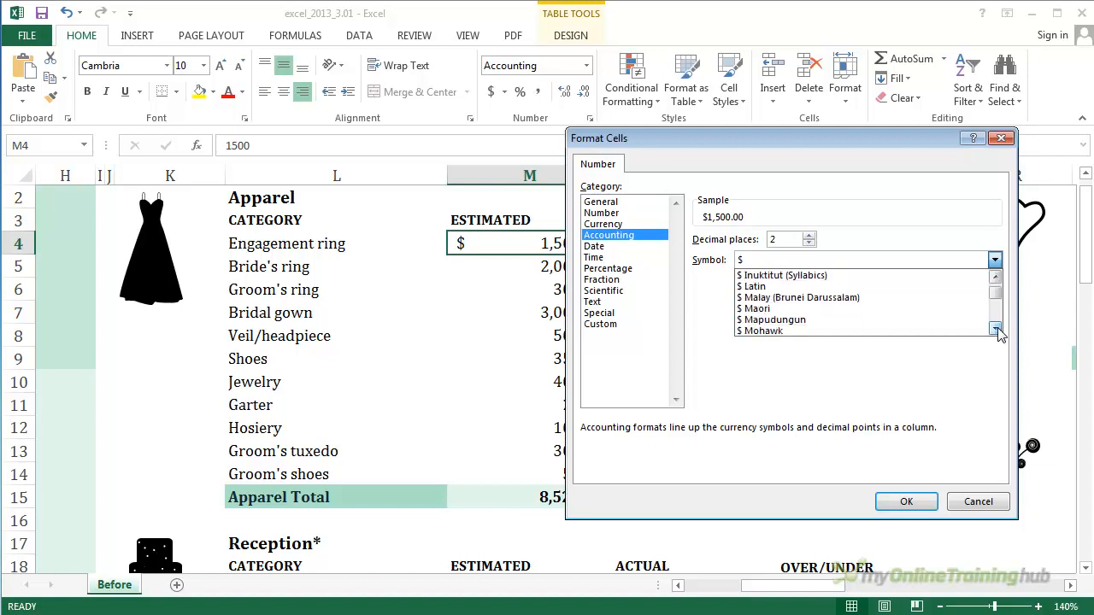
pyautogui.click(995, 306)
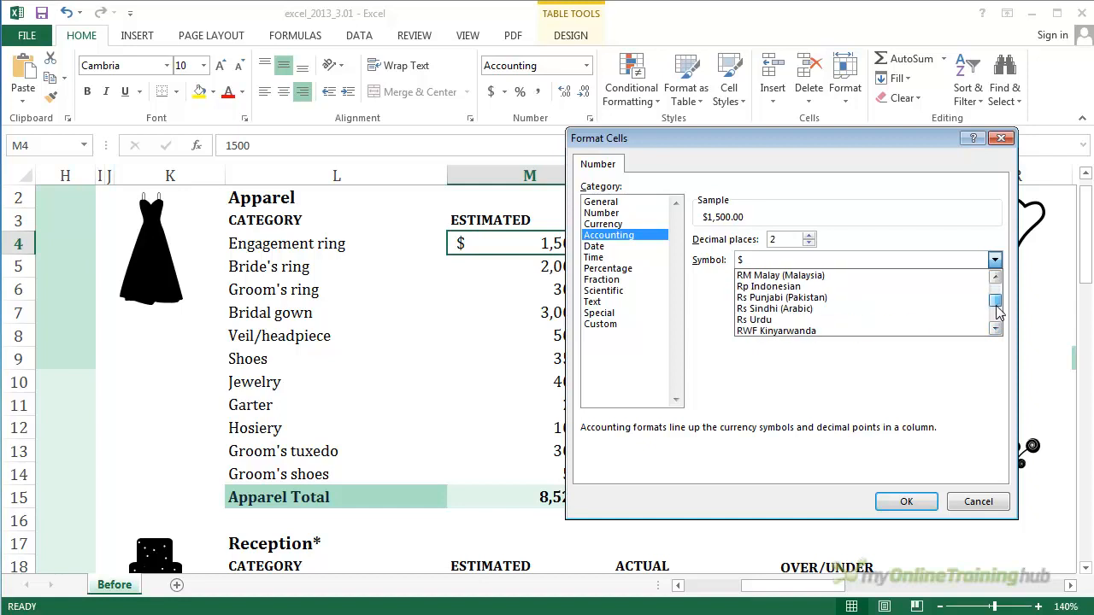
pyautogui.moveTo(996, 308); pyautogui.dragTo(1000, 288)
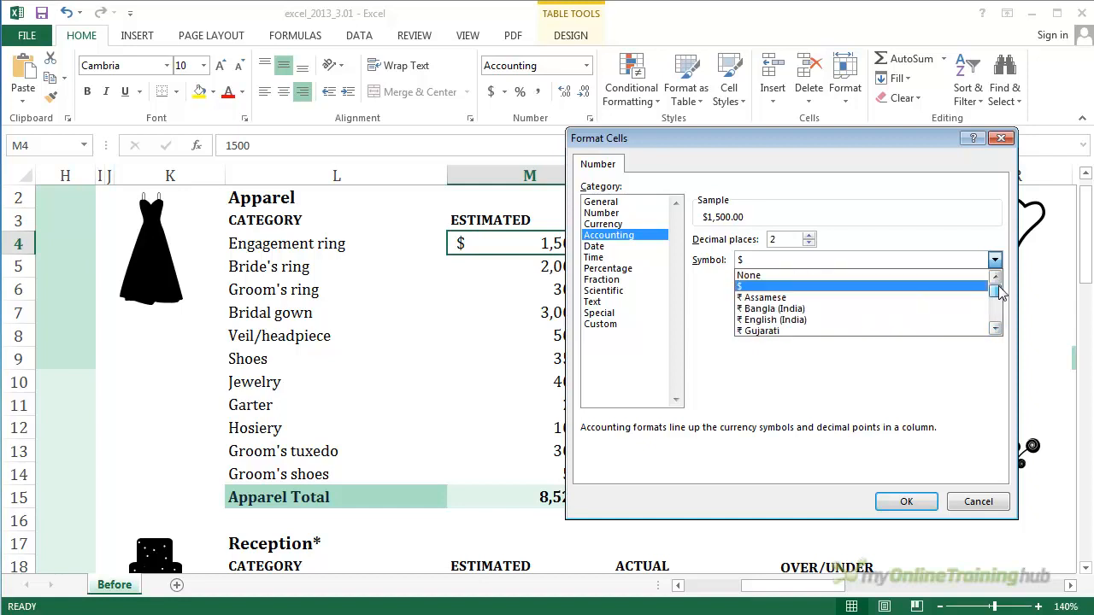
pyautogui.click(973, 246)
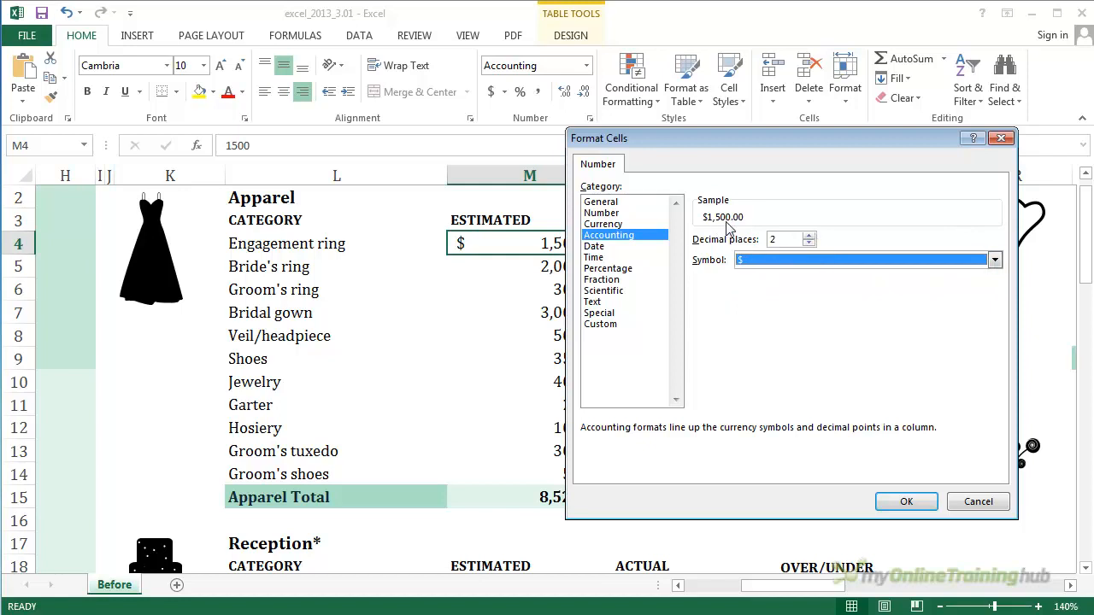
# Switch the format options for M4 to the Currency category and view its currency symbols
pyautogui.click(639, 225)
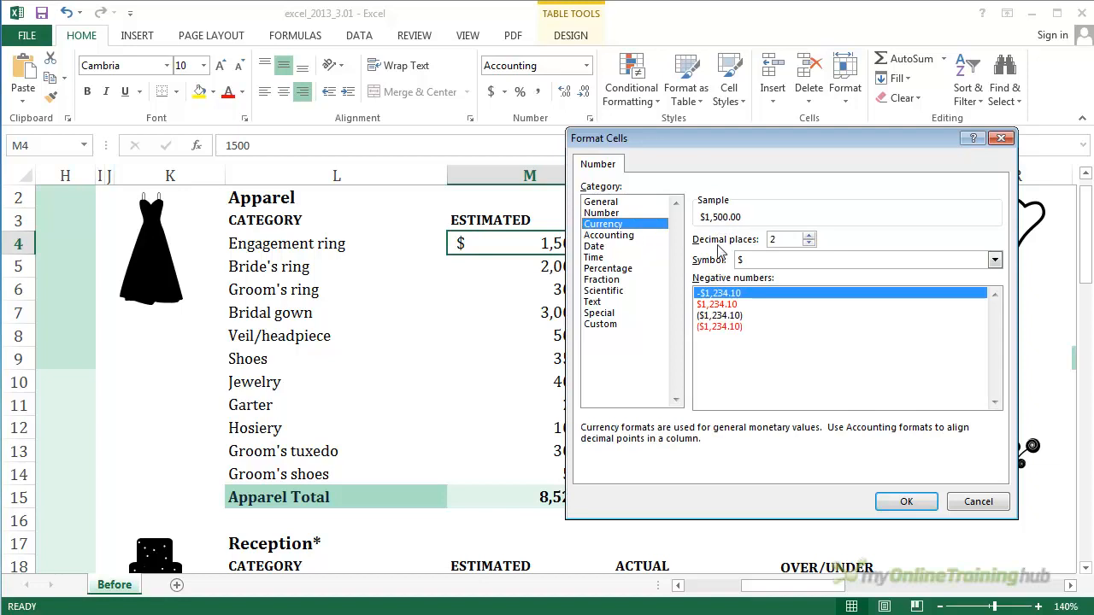
pyautogui.click(995, 260)
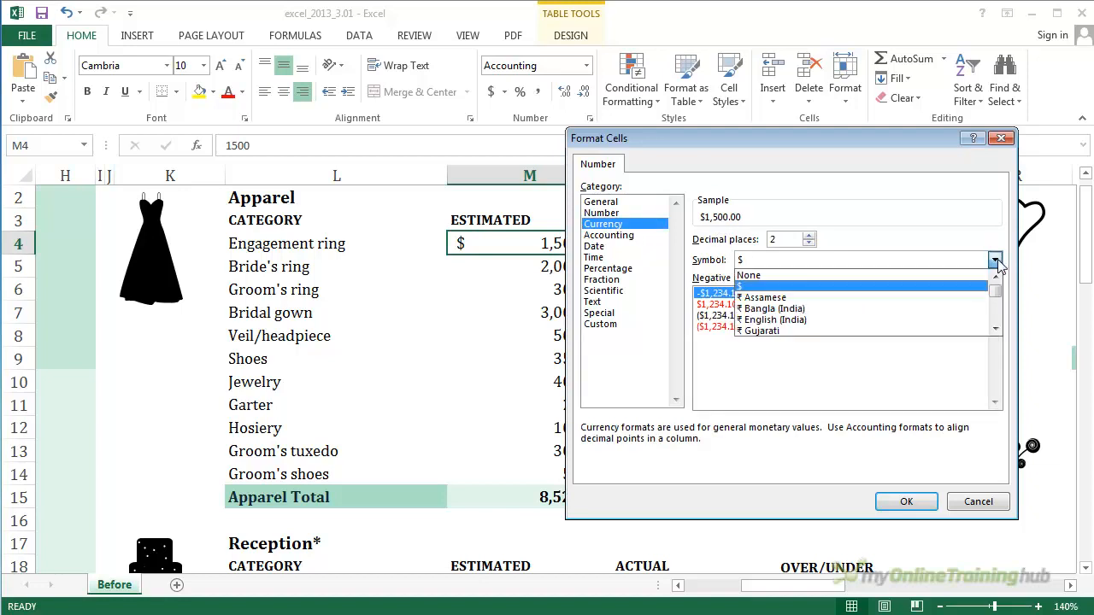
pyautogui.click(996, 261)
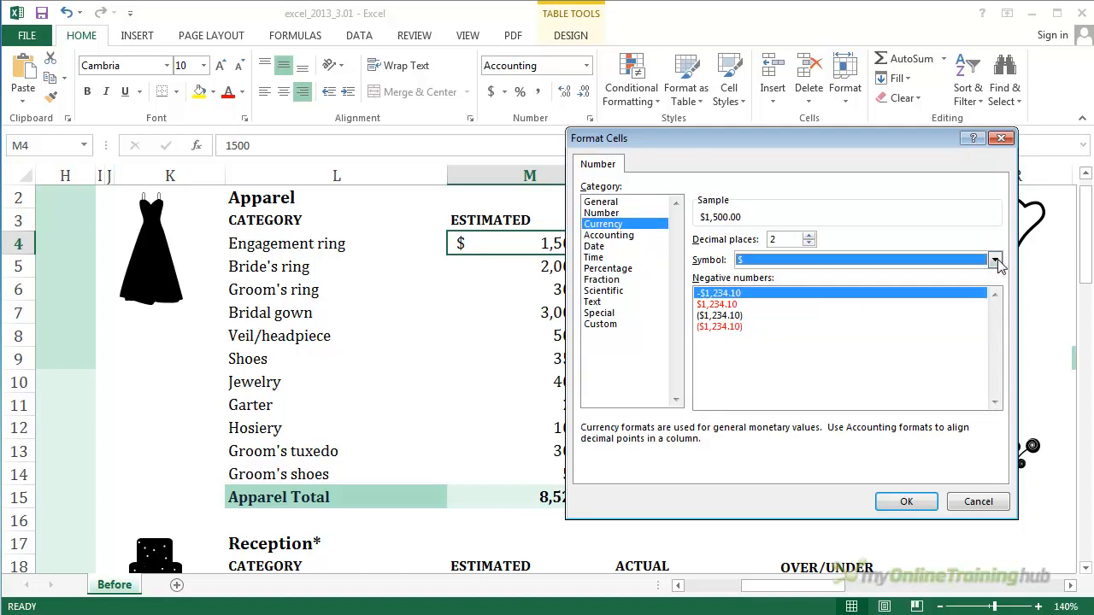
# Compare the four Currency negative number styles for M4, including red and parentheses, and cancel without applying any
pyautogui.click(722, 305)
pyautogui.click(745, 316)
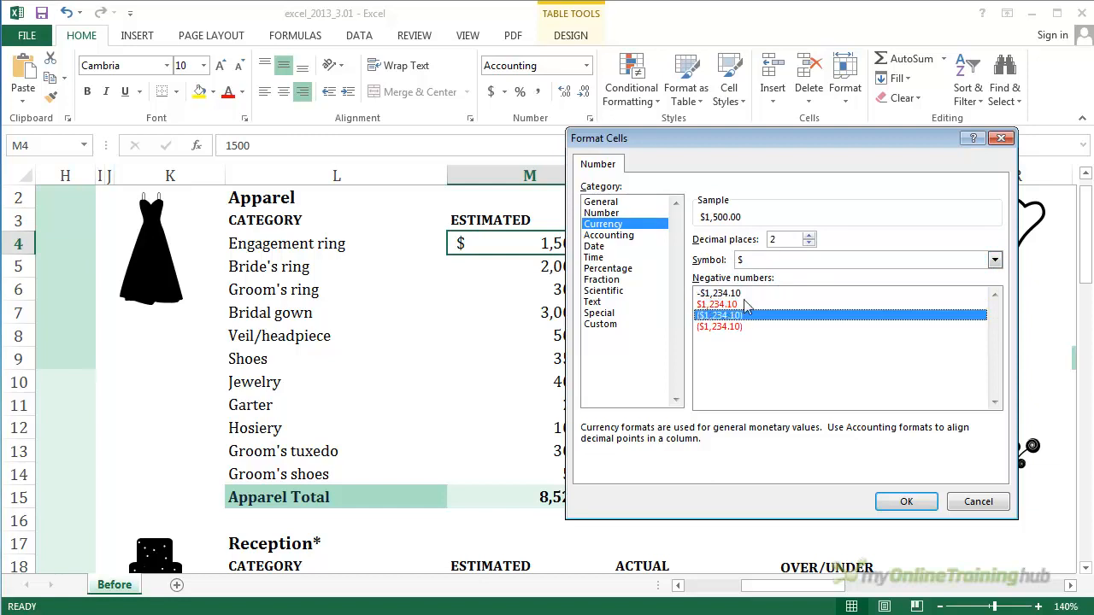
pyautogui.click(747, 295)
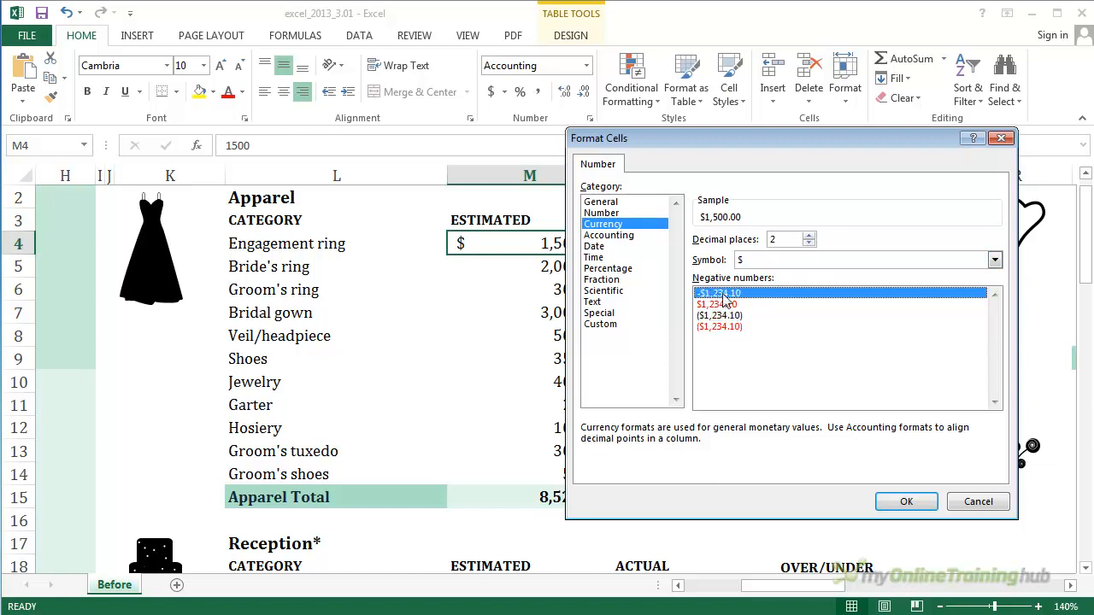
pyautogui.click(731, 305)
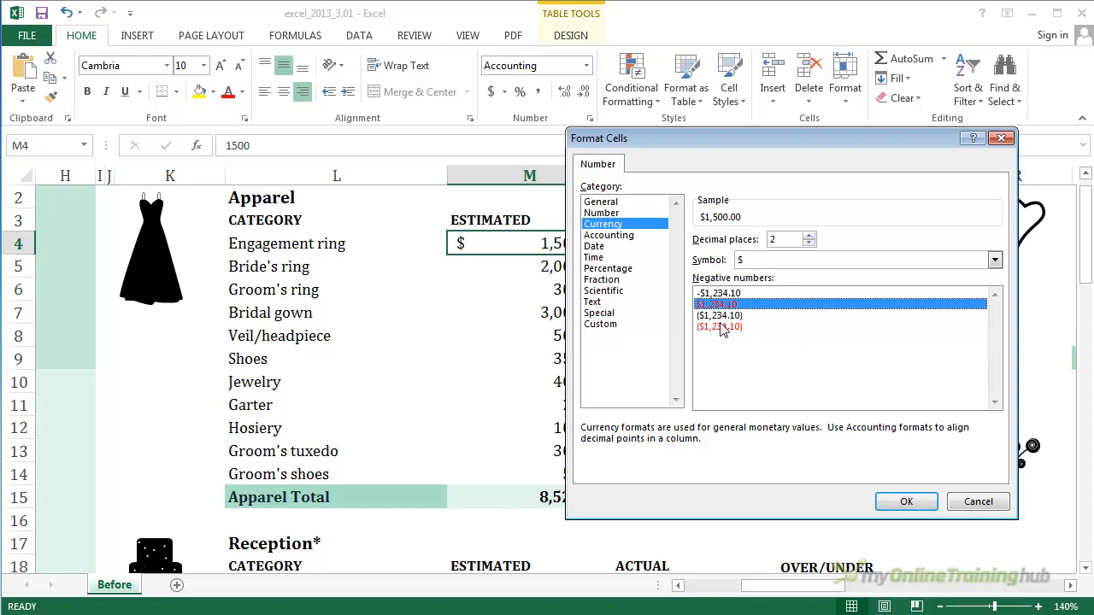
pyautogui.click(740, 315)
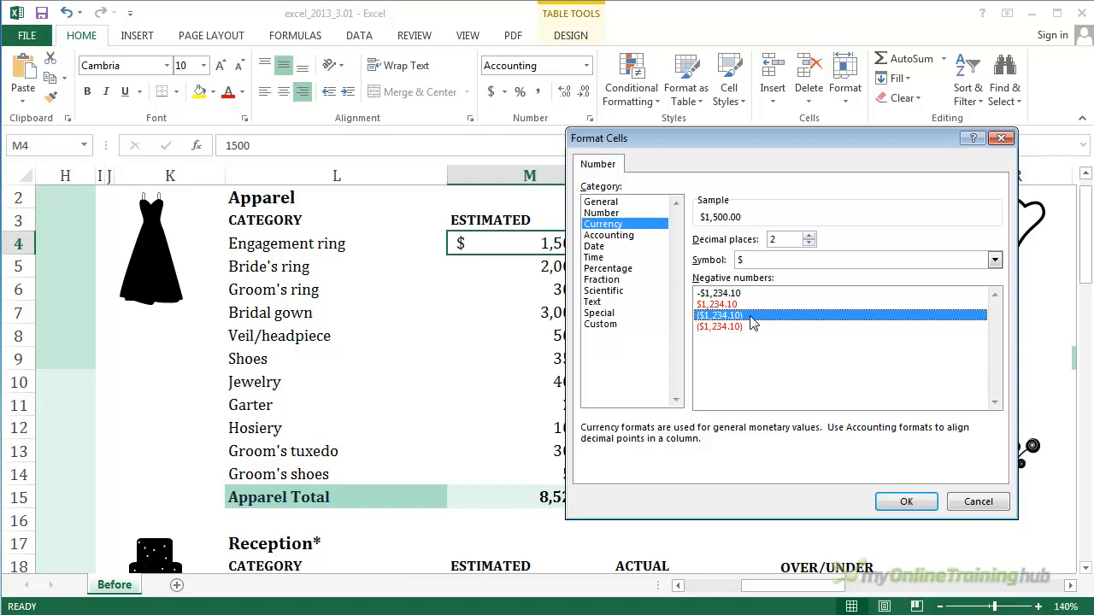
pyautogui.click(740, 326)
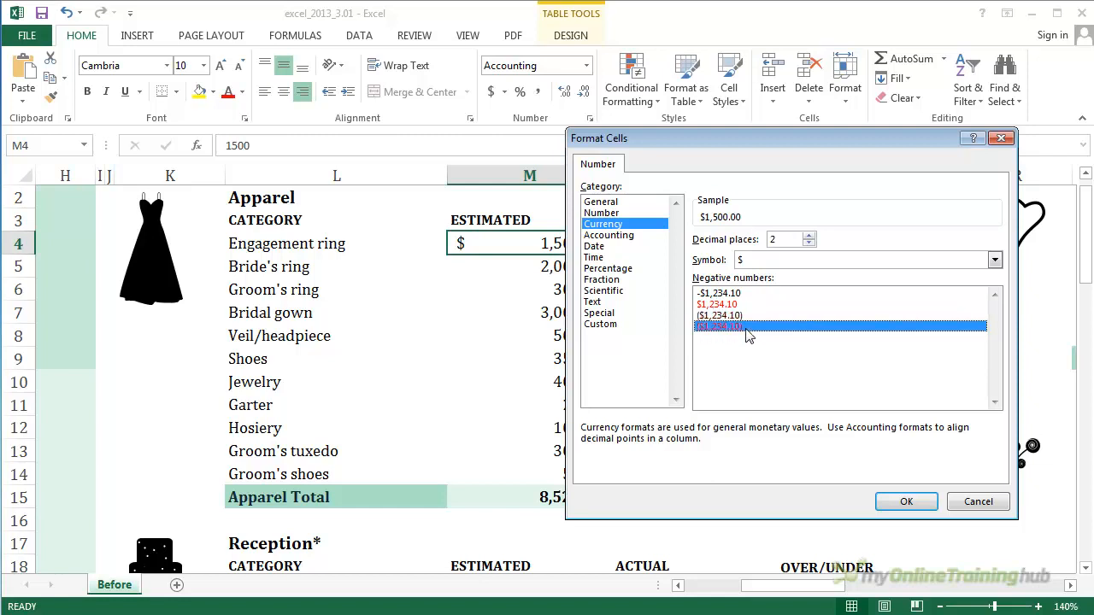
pyautogui.click(747, 316)
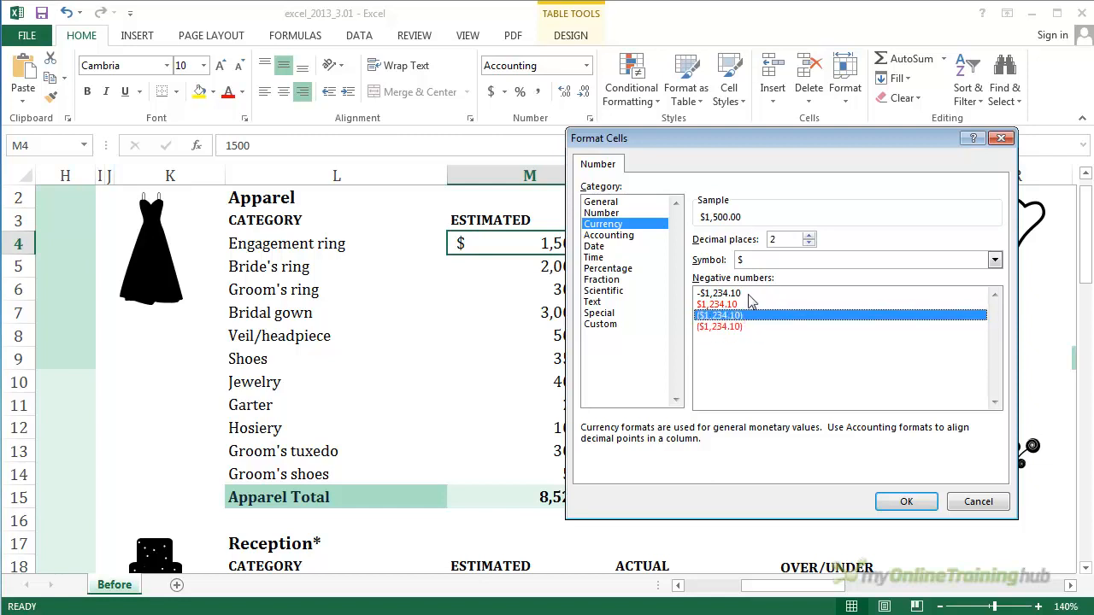
pyautogui.click(749, 295)
pyautogui.click(744, 316)
pyautogui.click(978, 504)
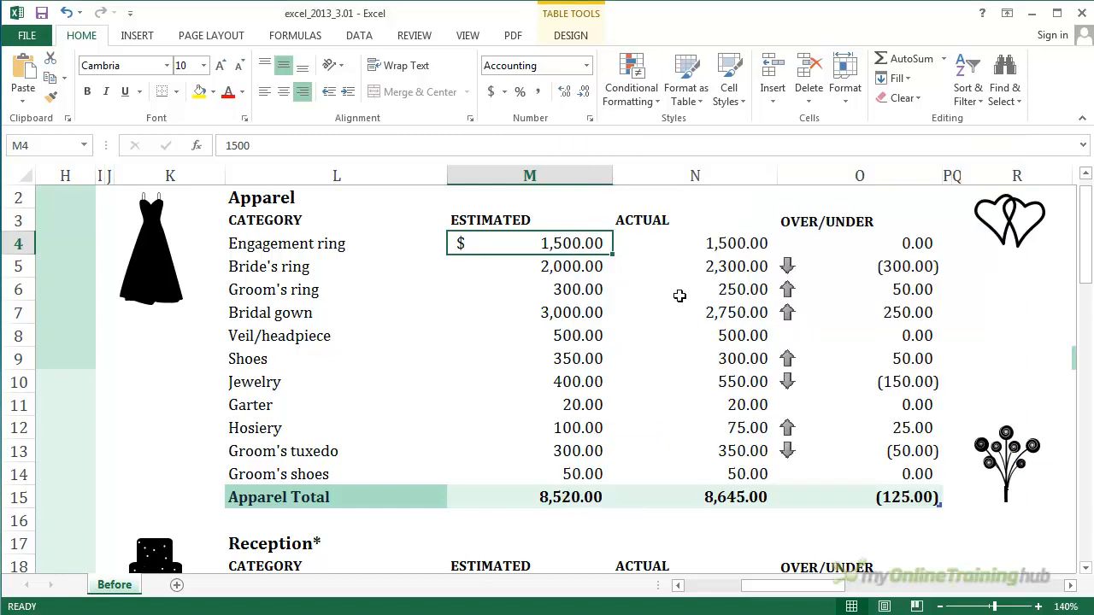
# Format the Bride's ring over/under amount in O5 to show negative numbers in red with parentheses
pyautogui.click(909, 270)
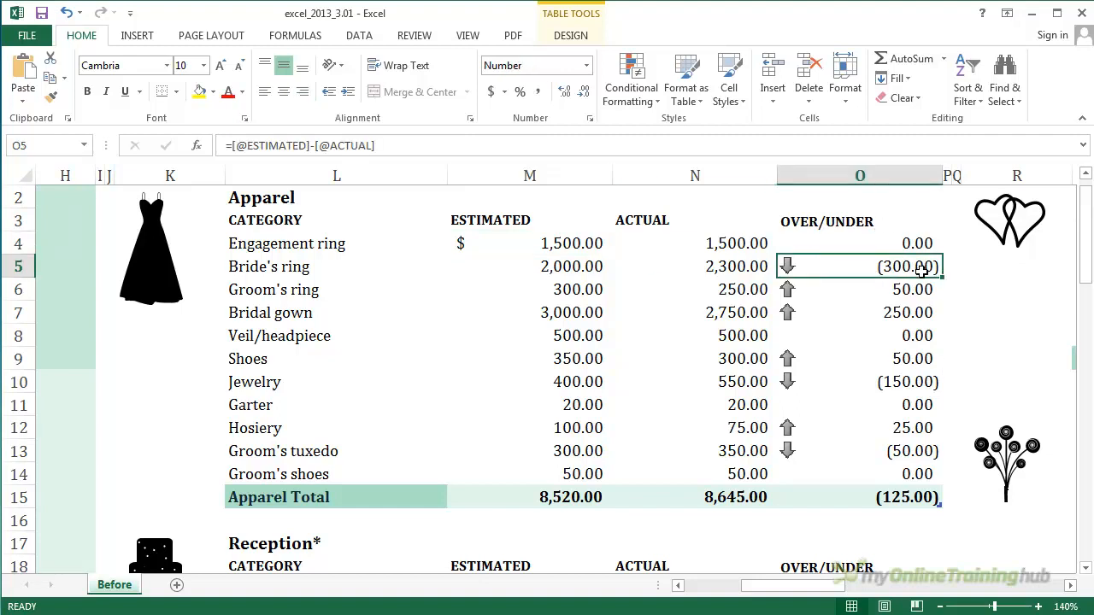
pyautogui.click(589, 121)
pyautogui.moveTo(625, 146); pyautogui.dragTo(316, 170)
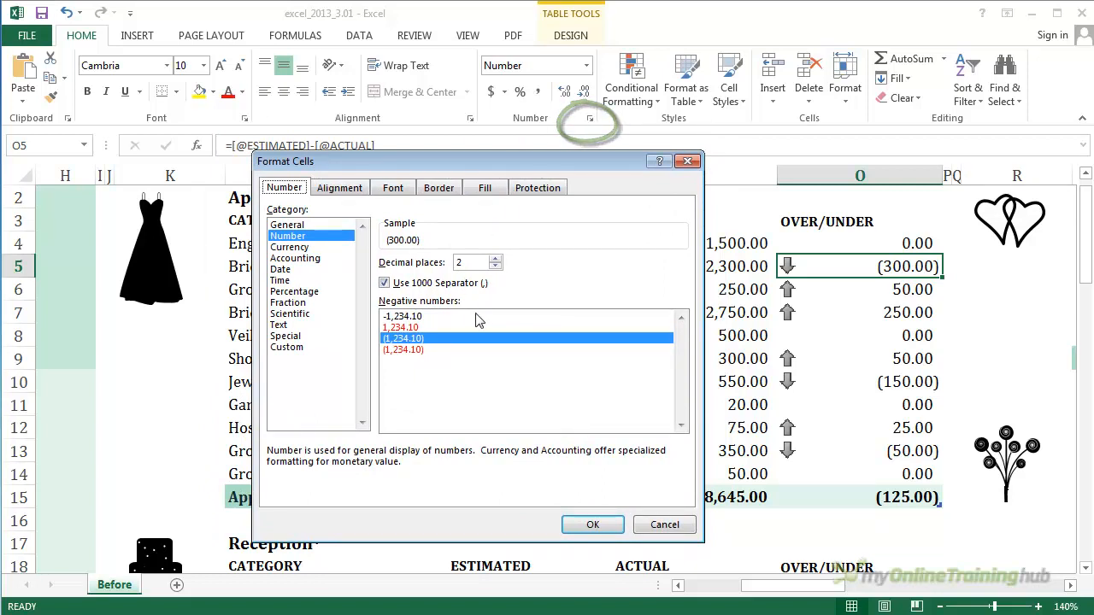
pyautogui.click(413, 352)
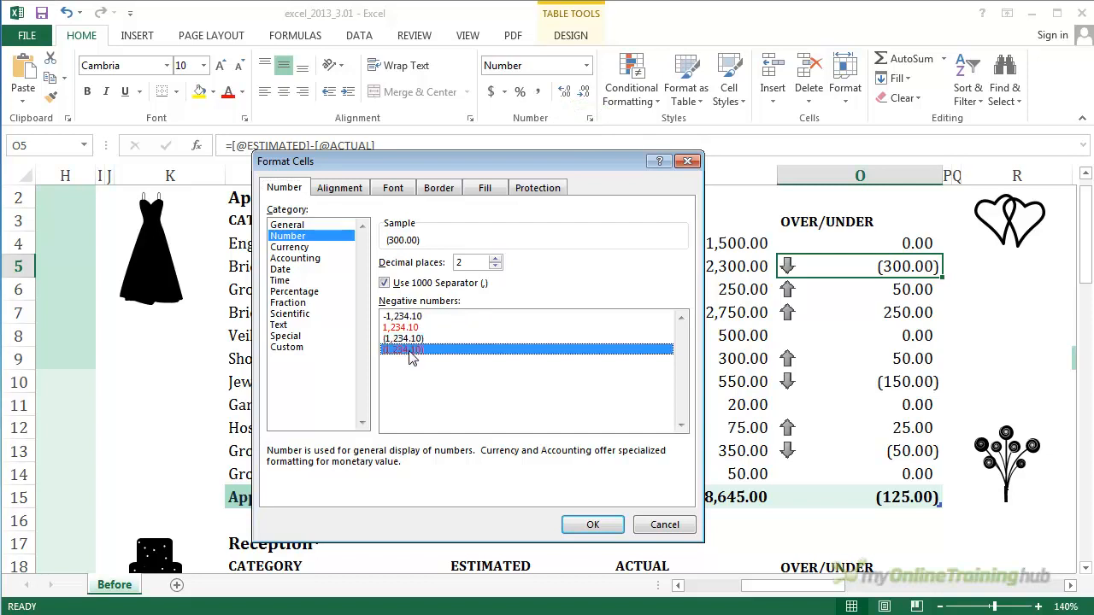
pyautogui.click(593, 524)
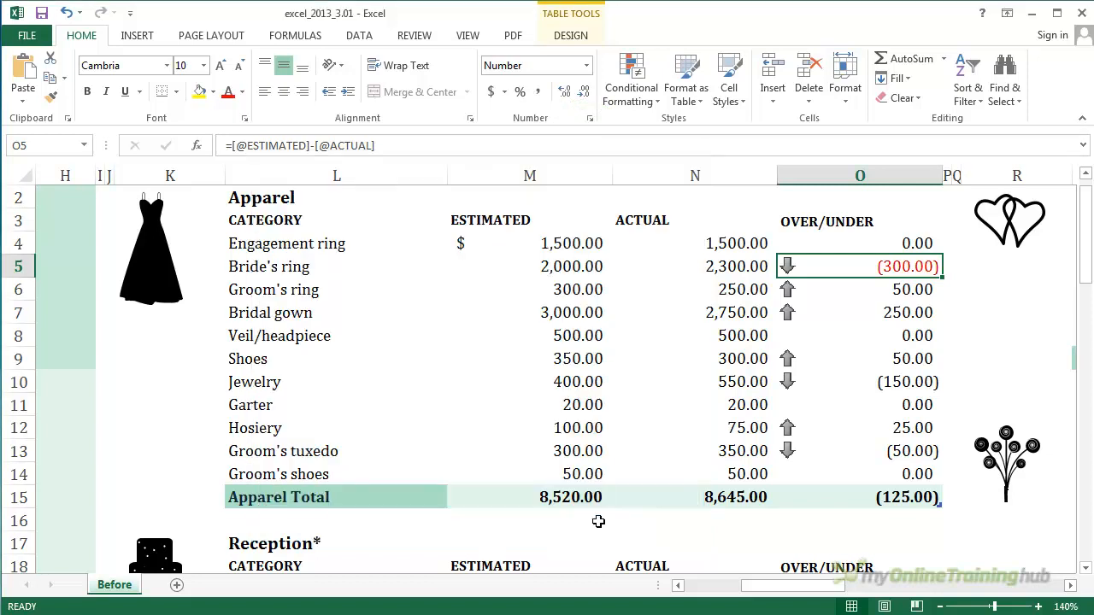
pyautogui.click(722, 359)
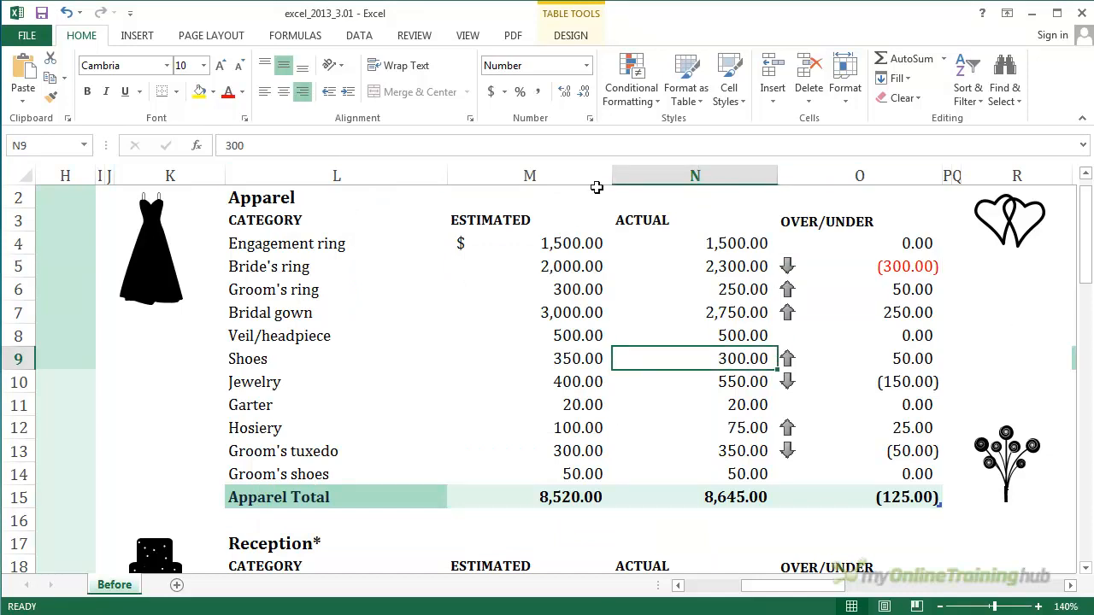
# Select the Apparel amounts M4:O15, review the Number, Currency and Accounting format options, and cancel without applying any
pyautogui.moveTo(556, 244); pyautogui.dragTo(852, 496)
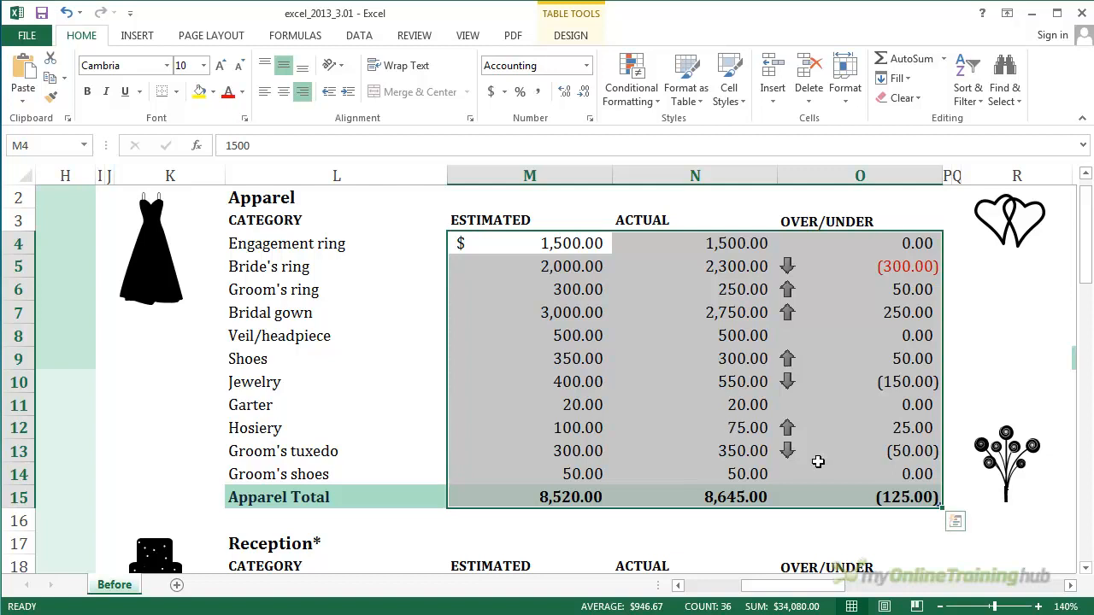
pyautogui.scroll(1, 818, 461)
pyautogui.scroll(-3, 818, 461)
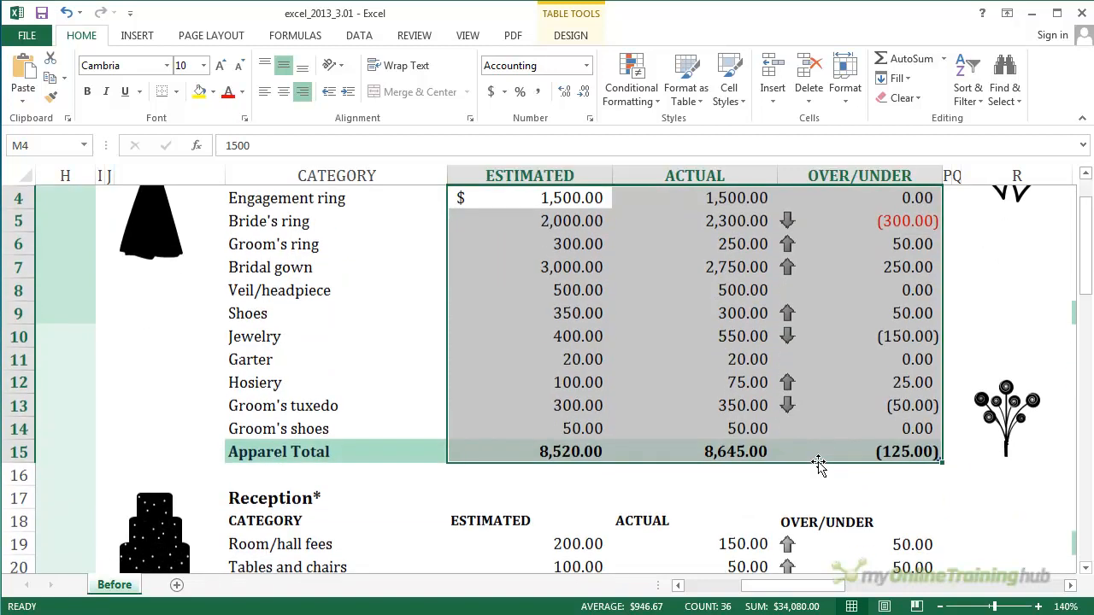
pyautogui.scroll(3, 818, 461)
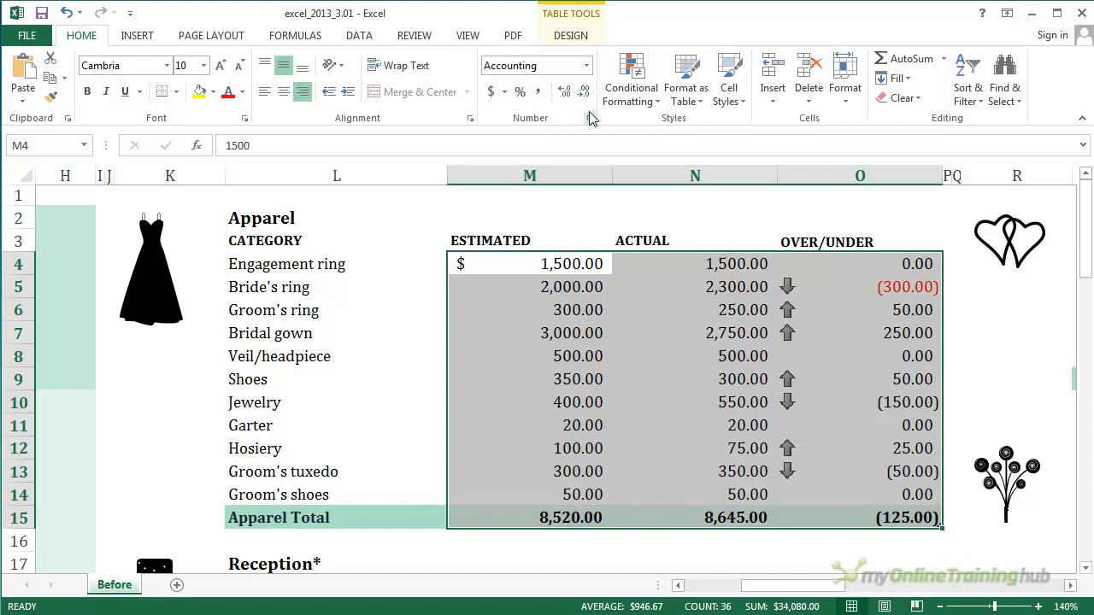
pyautogui.click(590, 118)
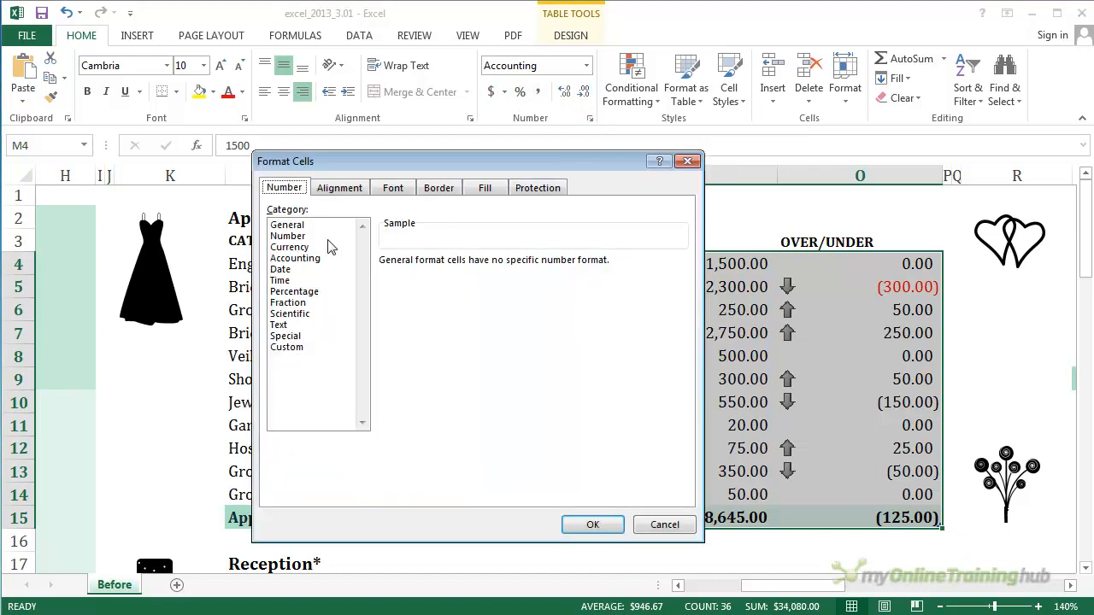
pyautogui.click(282, 237)
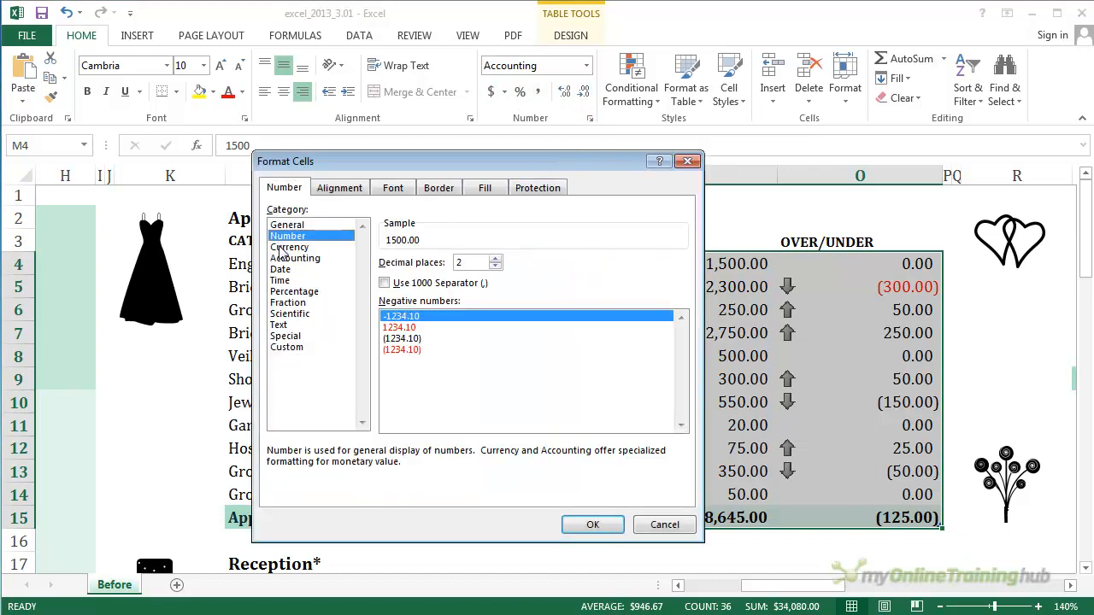
pyautogui.click(282, 248)
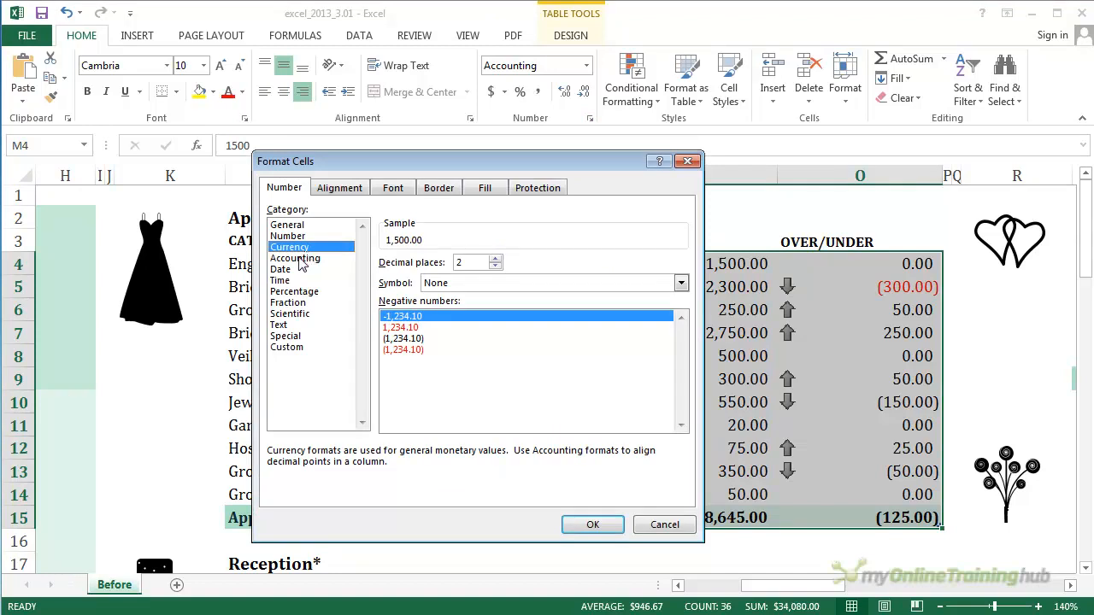
pyautogui.click(301, 259)
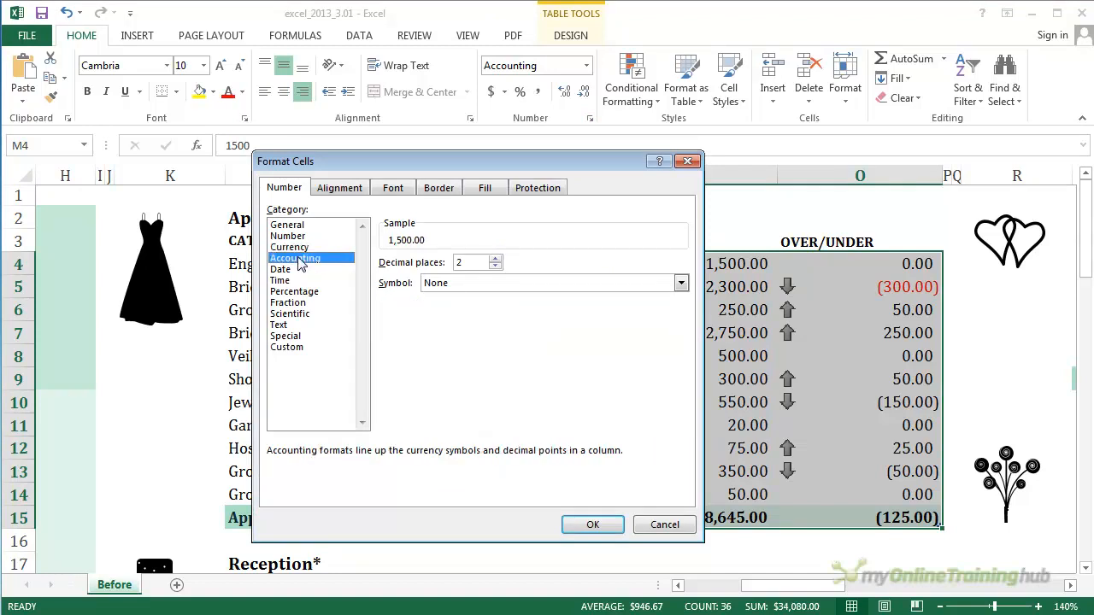
pyautogui.click(663, 523)
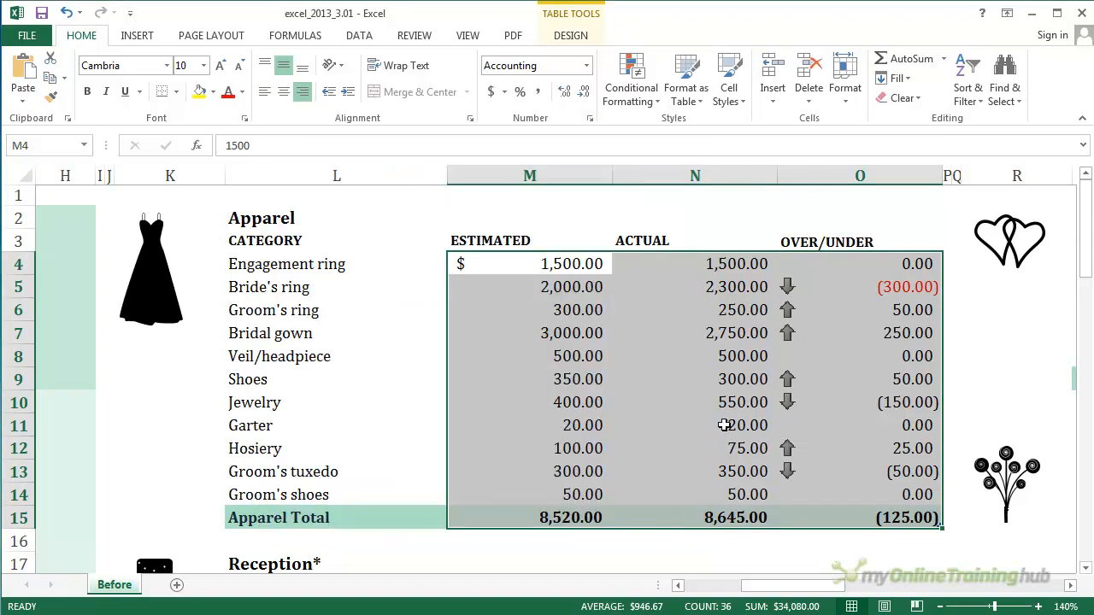
# Review the quick number formats and accounting currency choices for the Engagement ring over/under amount in O4
pyautogui.click(840, 265)
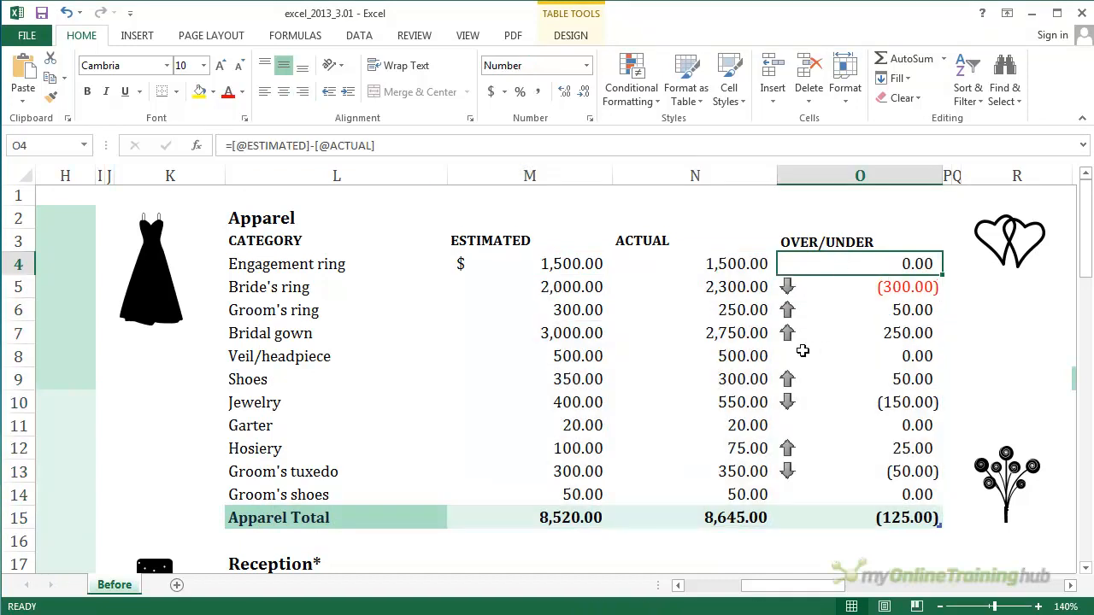
pyautogui.click(588, 67)
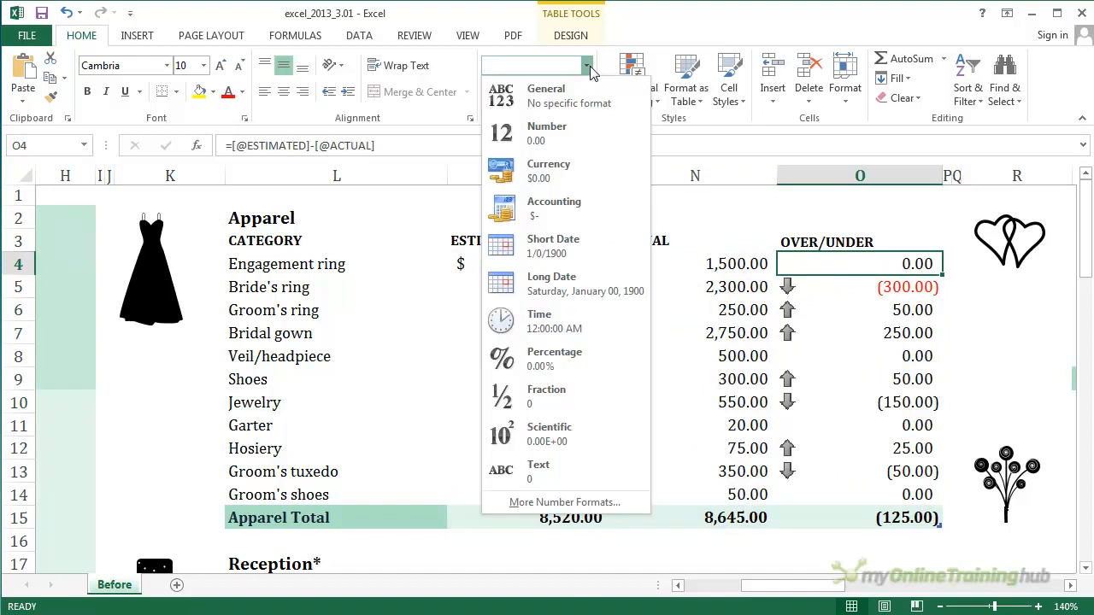
pyautogui.click(588, 69)
pyautogui.click(588, 67)
pyautogui.click(588, 68)
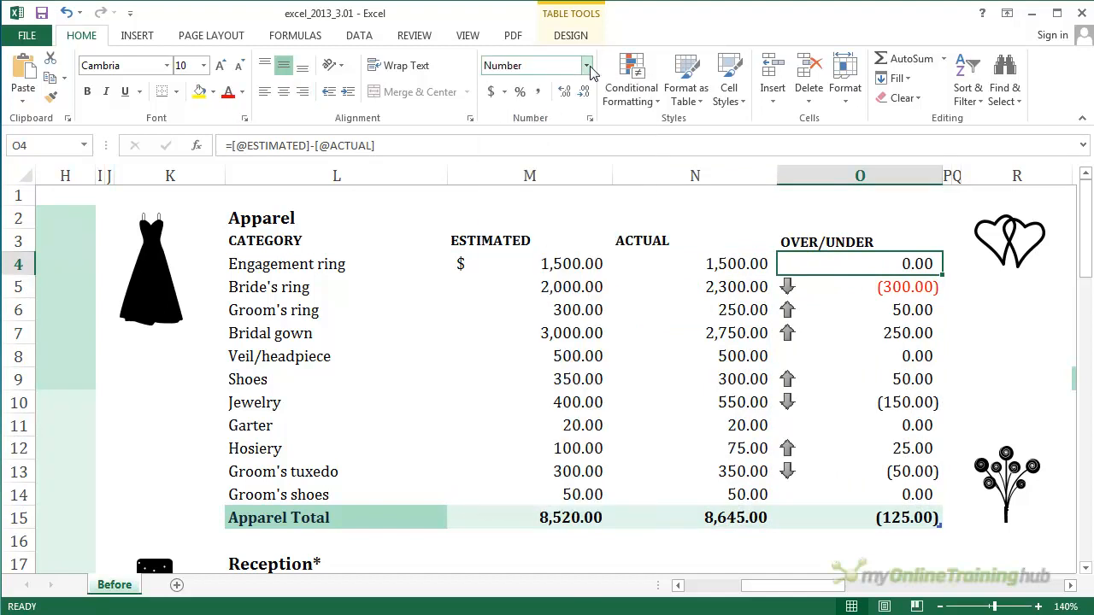
pyautogui.click(505, 93)
pyautogui.click(506, 97)
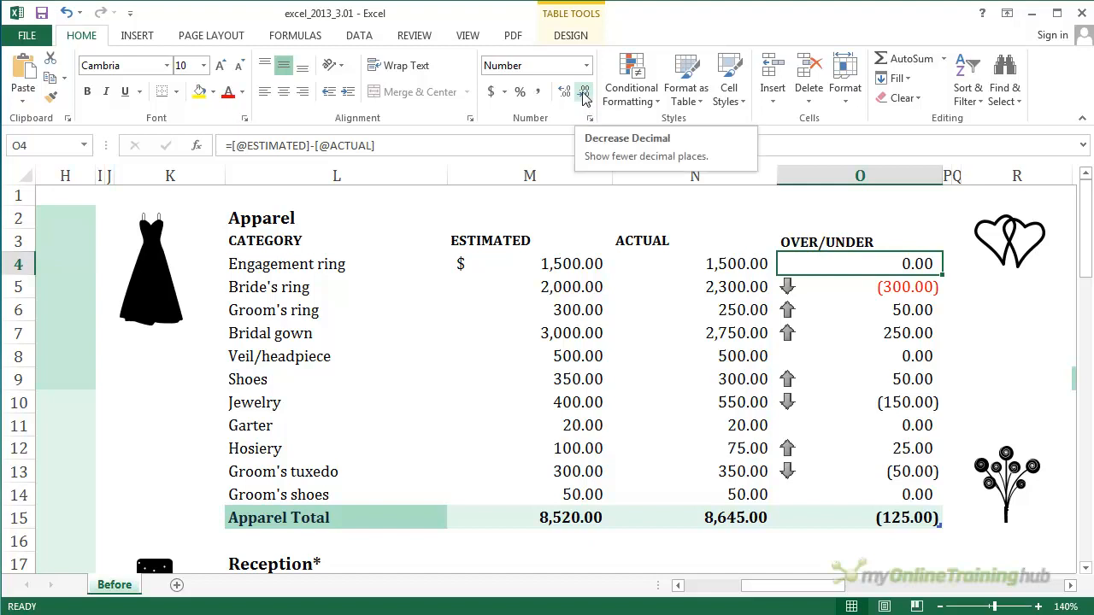
# Zoom out to 50% to survey the whole budget sheet, then view the Wedding Budget Summary and Apparel tables at 70%
pyautogui.click(940, 607)
pyautogui.click(940, 607)
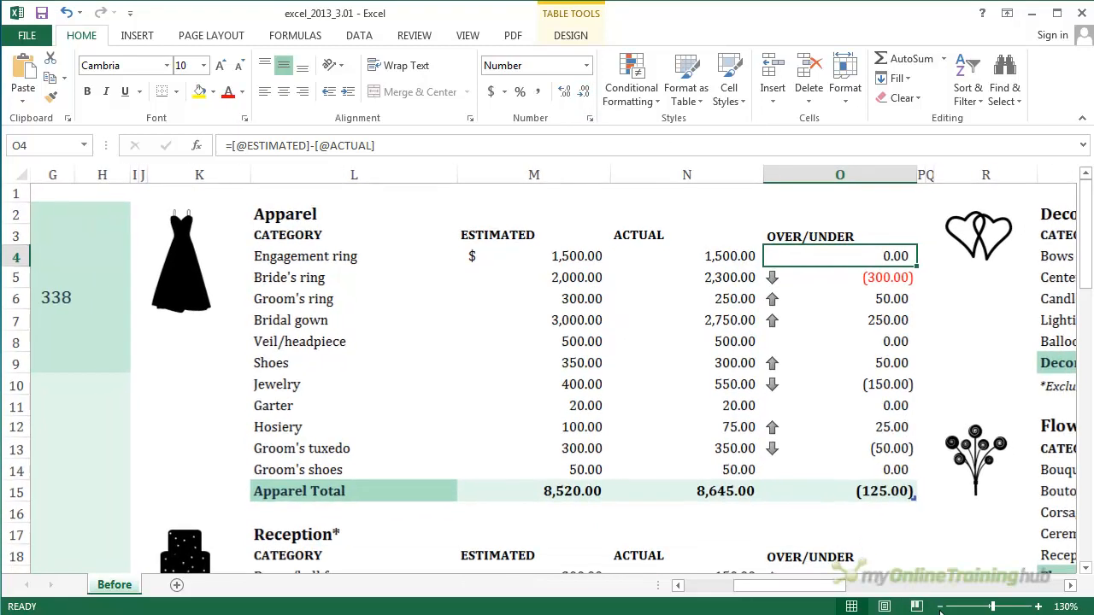
pyautogui.click(940, 608)
pyautogui.click(940, 607)
pyautogui.click(940, 607)
pyautogui.click(940, 608)
pyautogui.click(940, 607)
pyautogui.click(940, 608)
pyautogui.click(940, 607)
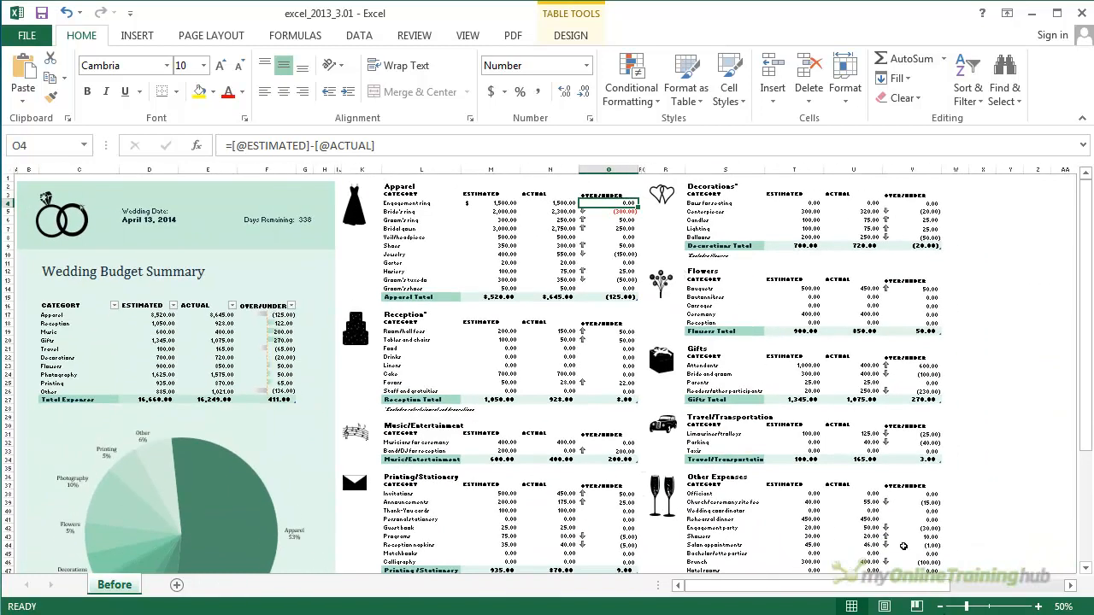
pyautogui.click(1039, 606)
pyautogui.click(1039, 607)
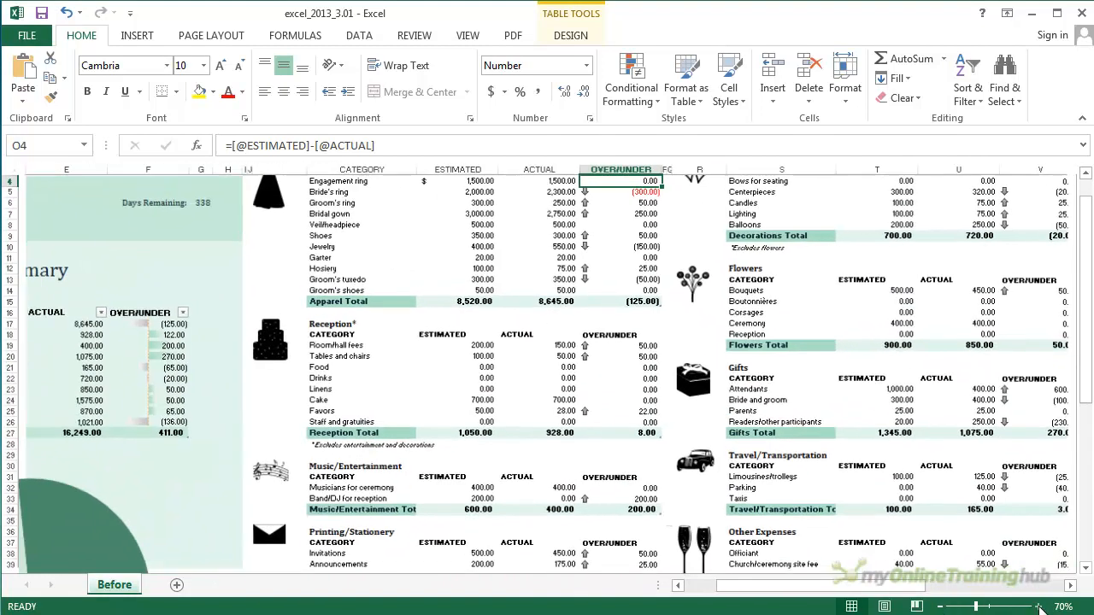
pyautogui.scroll(2, 854, 452)
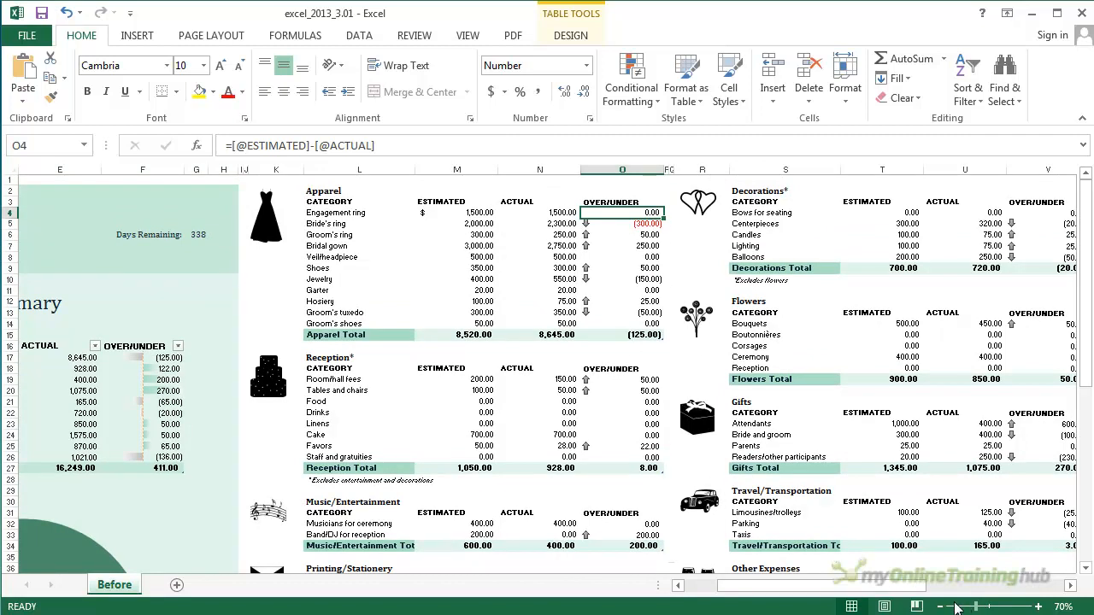
pyautogui.moveTo(875, 587); pyautogui.dragTo(817, 587)
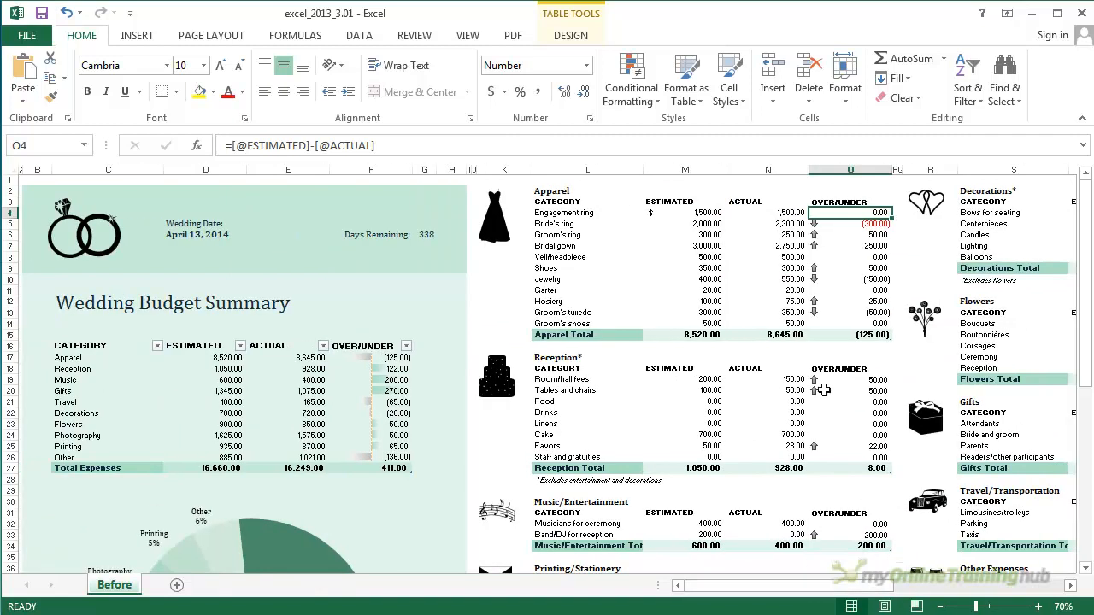